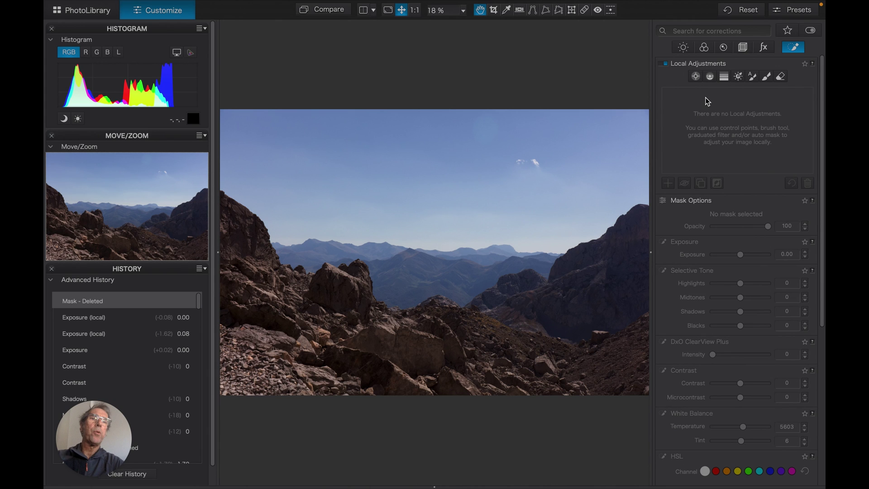
Lay a graduated filter down over the sky and show its mask as a red overlay.
click(724, 77)
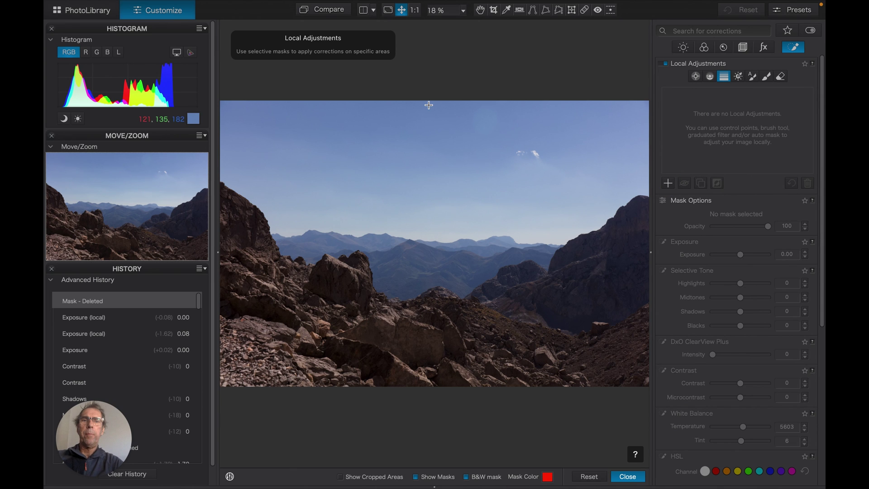
drag(429, 105, 443, 246)
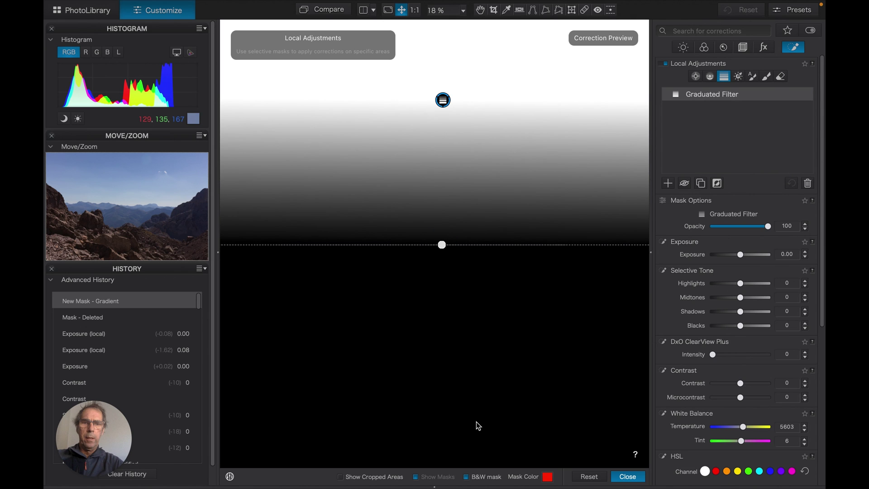
click(467, 478)
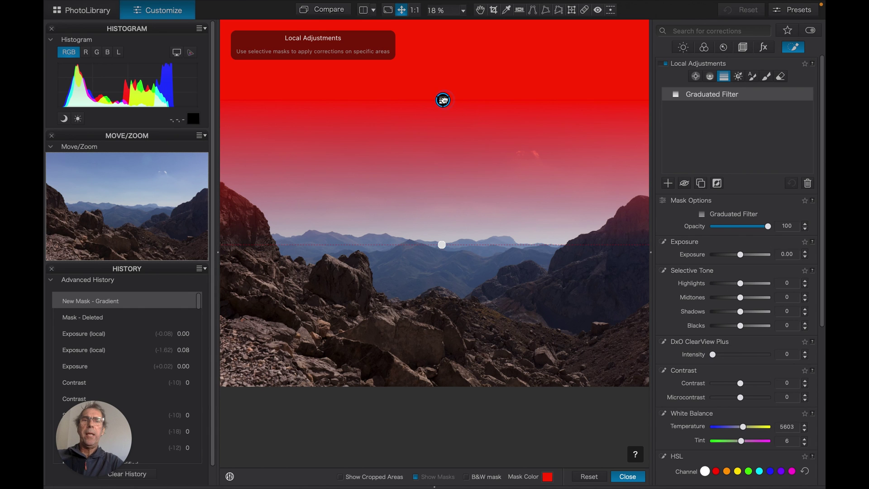
click(442, 99)
Adjust the graduated filter's top edge, raising it and then settling it slightly lower.
drag(442, 99, 438, 60)
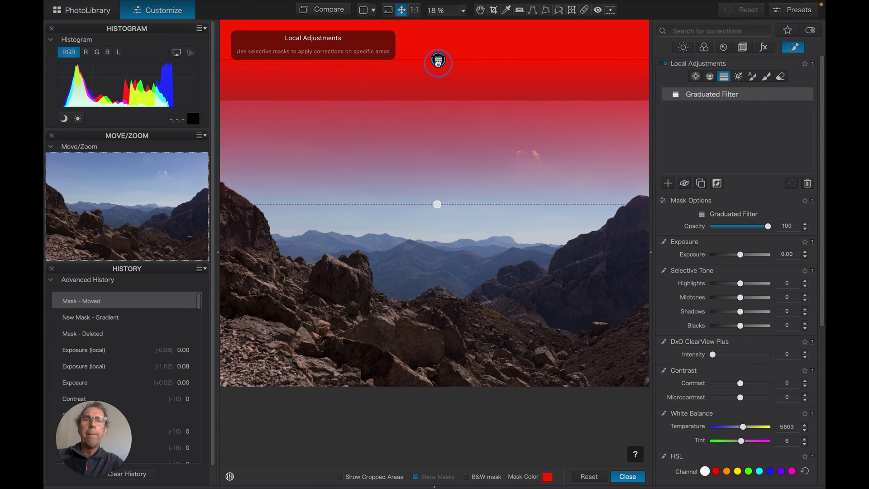
drag(438, 60, 439, 96)
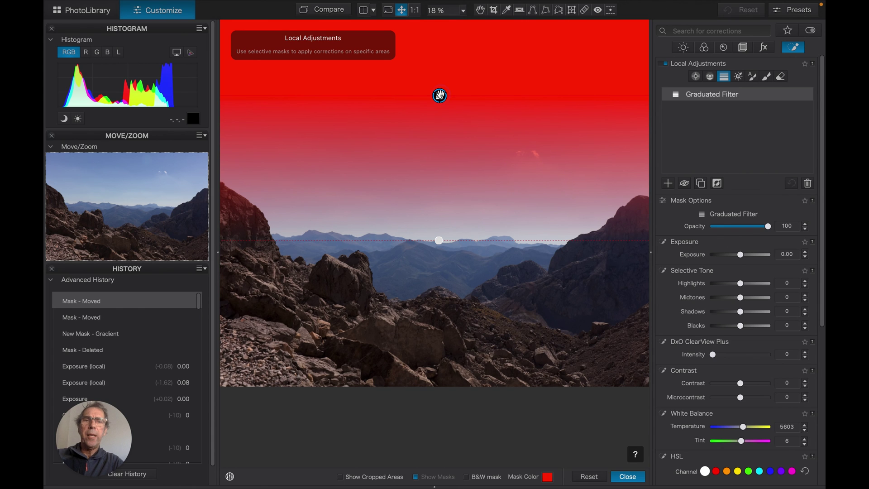
drag(440, 96, 439, 124)
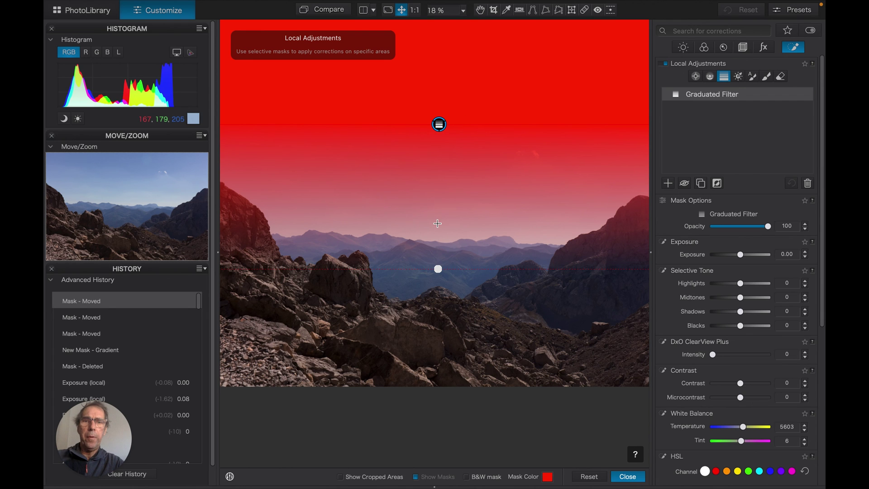
Tilt the filter, then level it and pull its midline down into the foreground rocks.
click(439, 267)
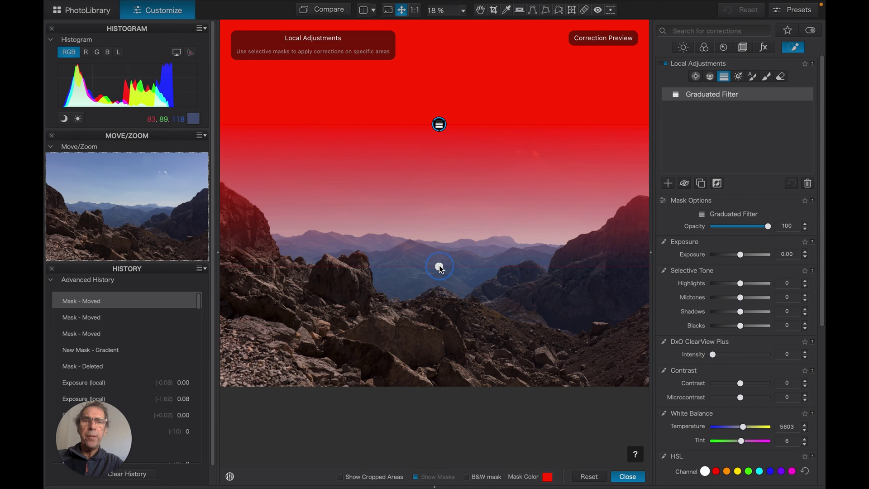
drag(439, 266, 492, 238)
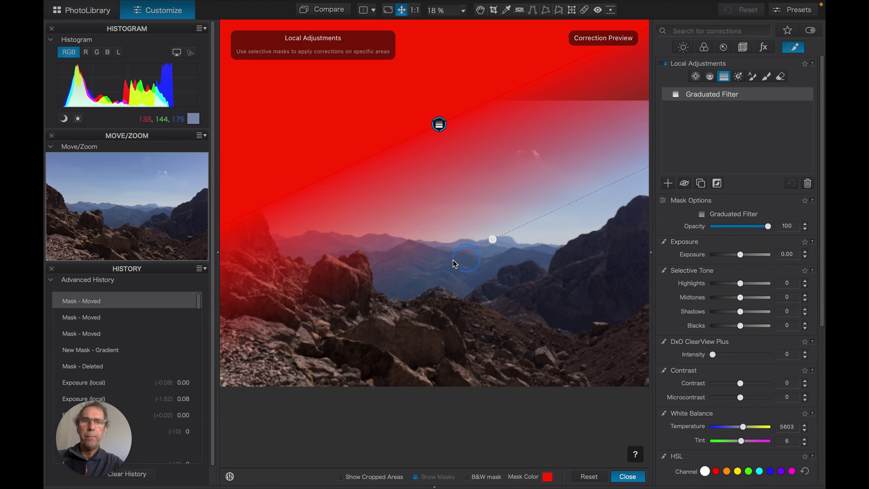
drag(454, 264, 438, 195)
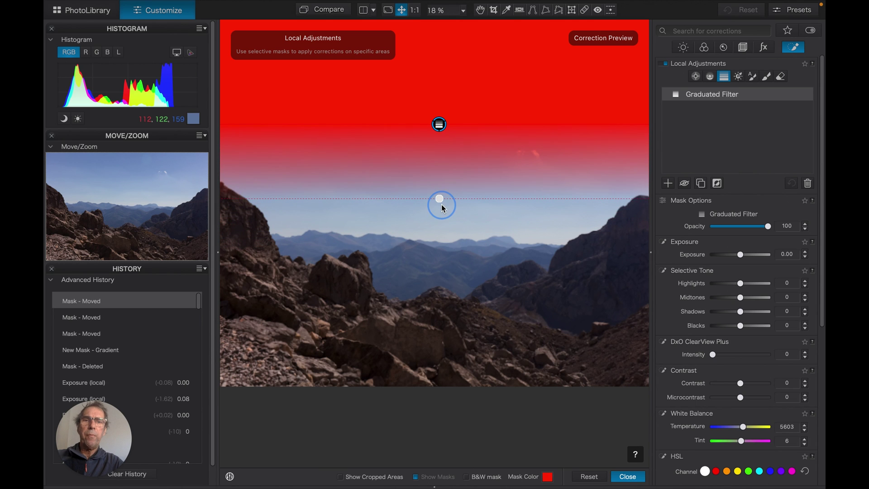
drag(441, 225, 441, 248)
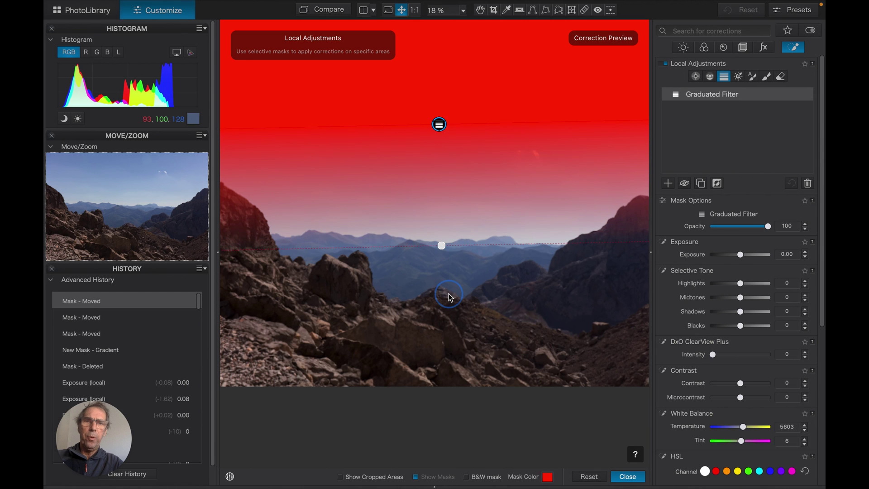
drag(449, 293, 440, 339)
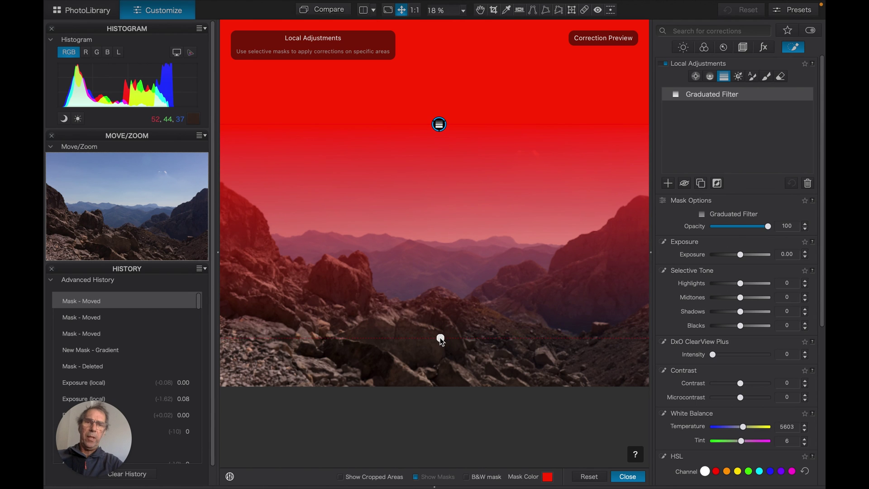
click(441, 339)
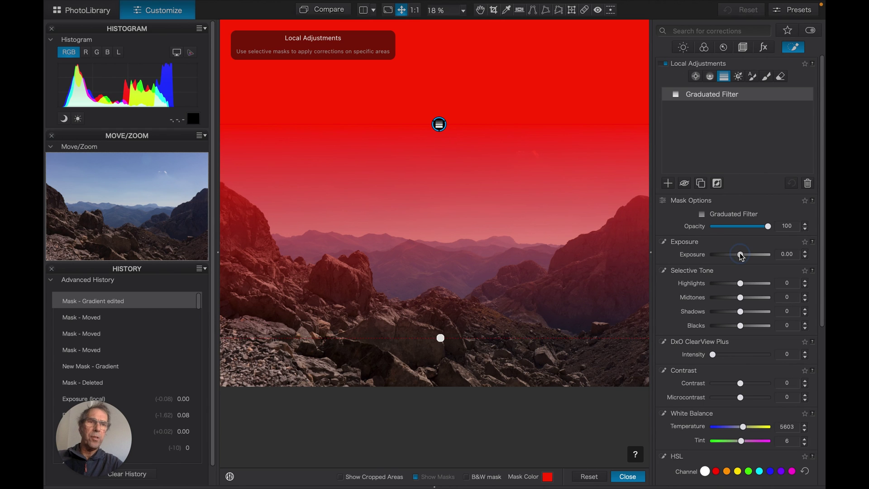
Set the graduated filter's local Exposure to 1.79.
drag(742, 256, 755, 256)
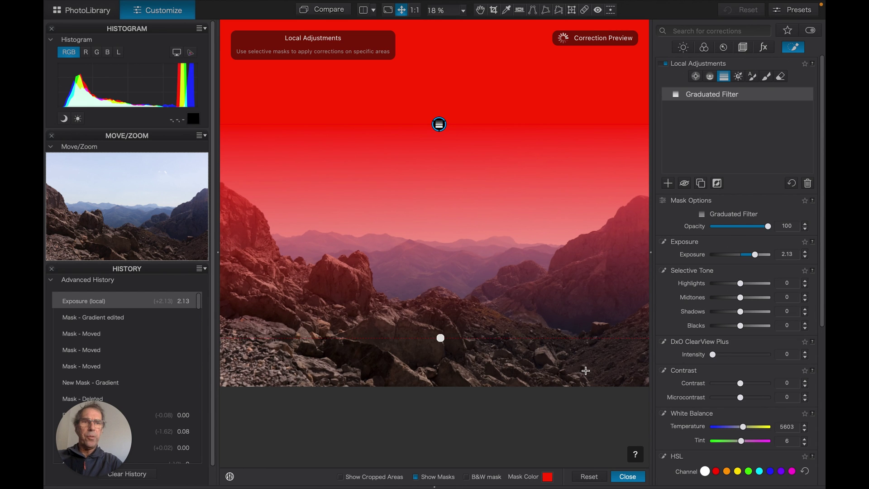
click(755, 255)
drag(754, 256, 754, 257)
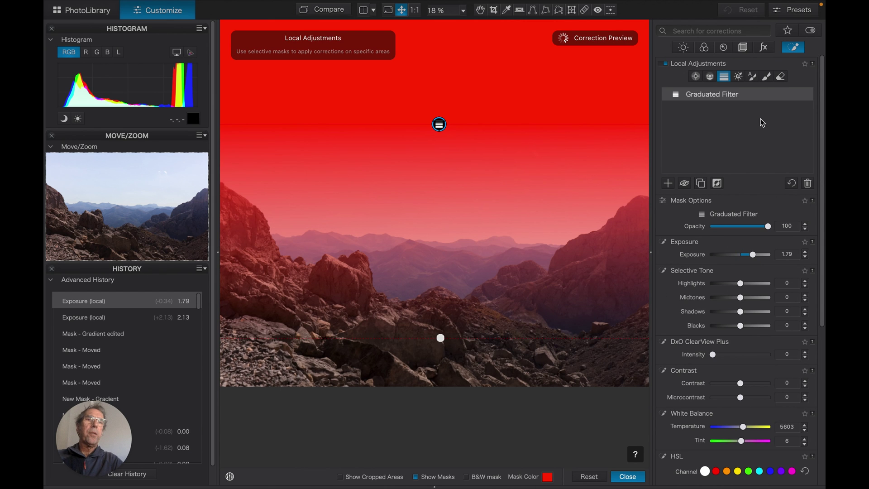
Lower the graduated filter mask's opacity to 59, then delete the mask.
click(768, 227)
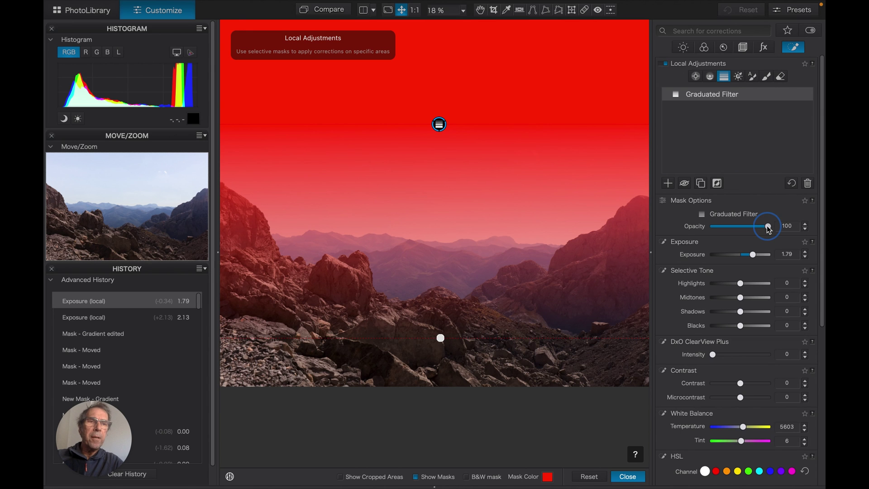
drag(768, 227, 746, 227)
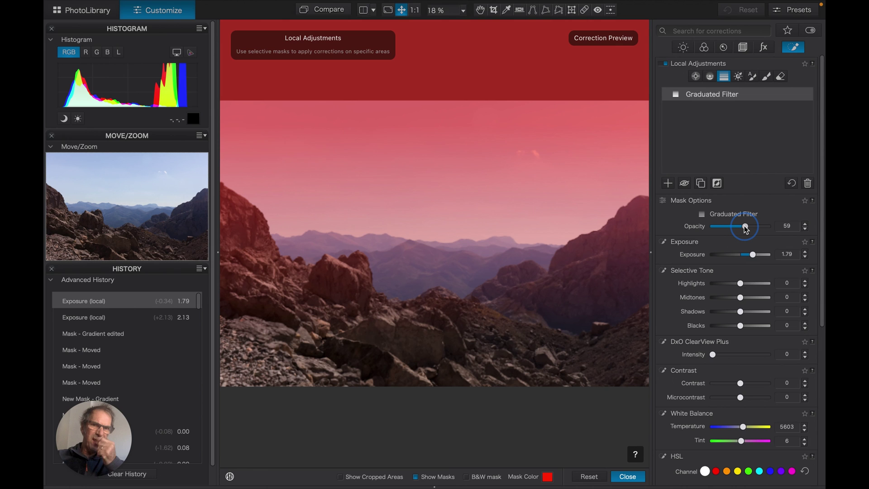
drag(746, 227, 746, 227)
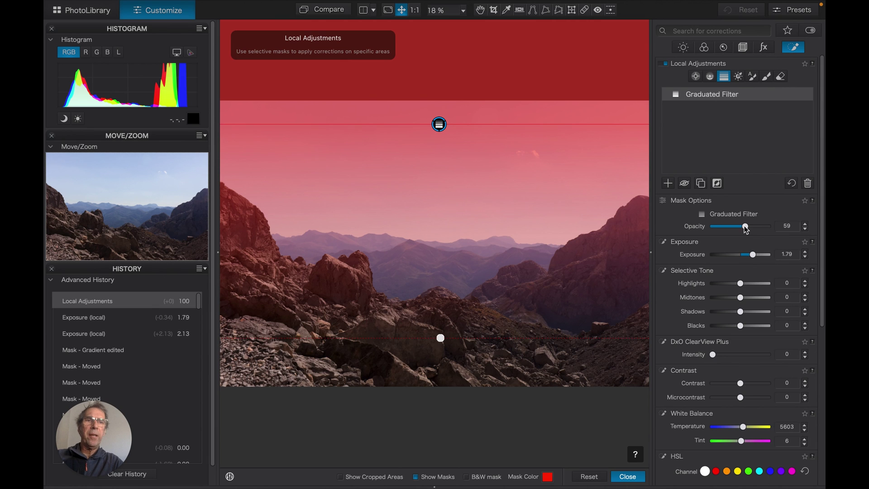
mouse_move(788, 94)
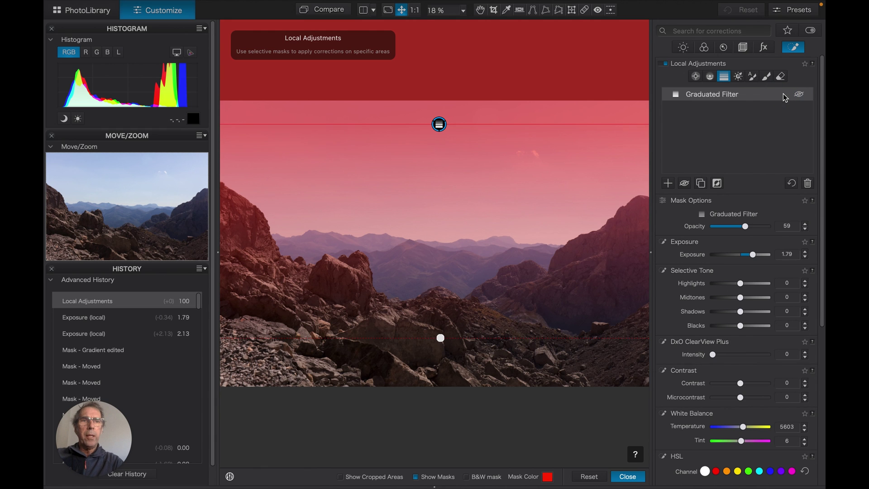
key(Delete)
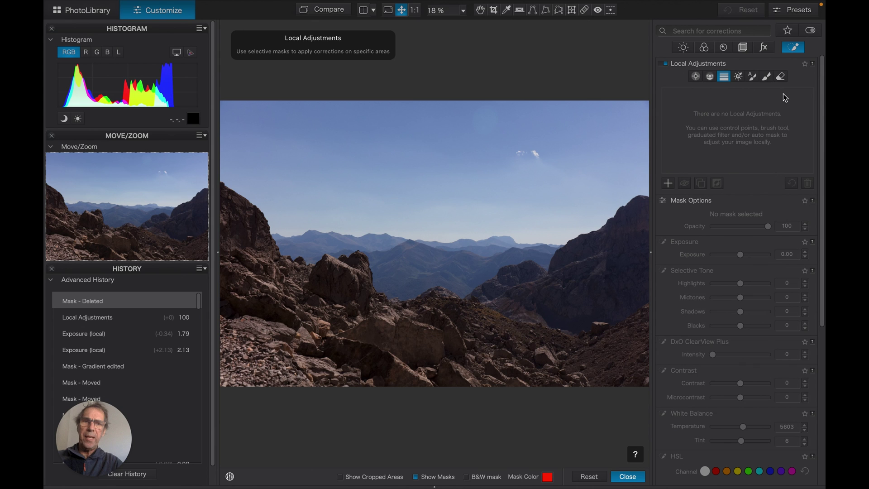
Select the Control Line tool.
click(711, 77)
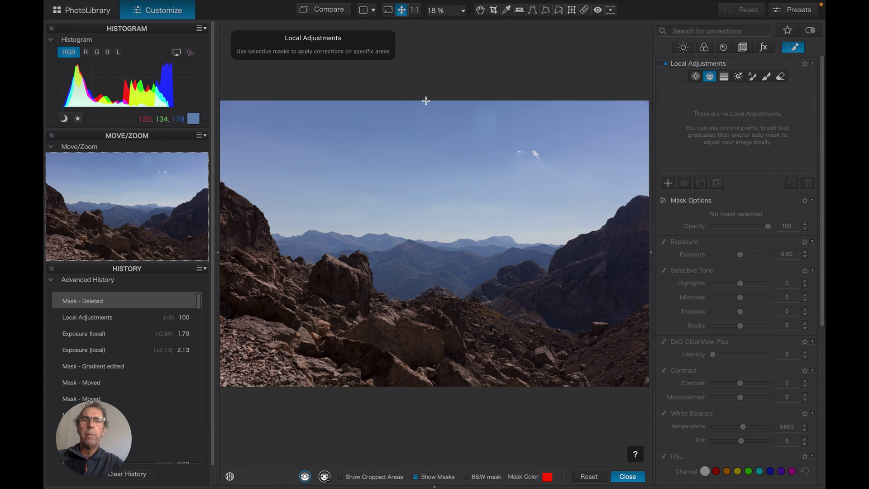
Place a sky control line down to the horizon, resample on the right-hand peak, and raise exposure.
click(430, 154)
drag(428, 158, 433, 246)
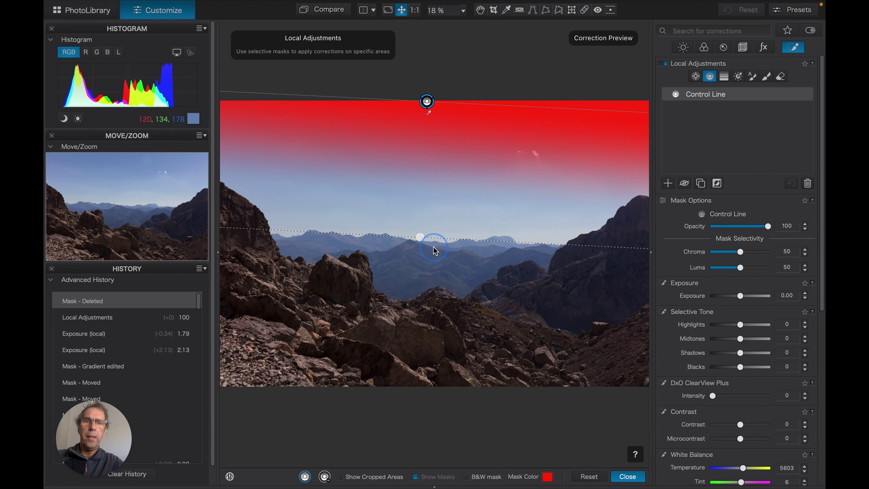
drag(434, 246, 429, 249)
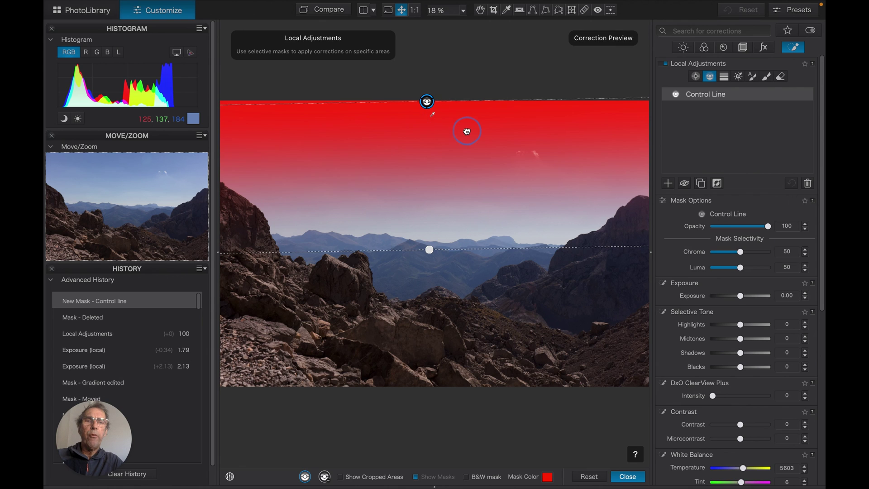
click(495, 144)
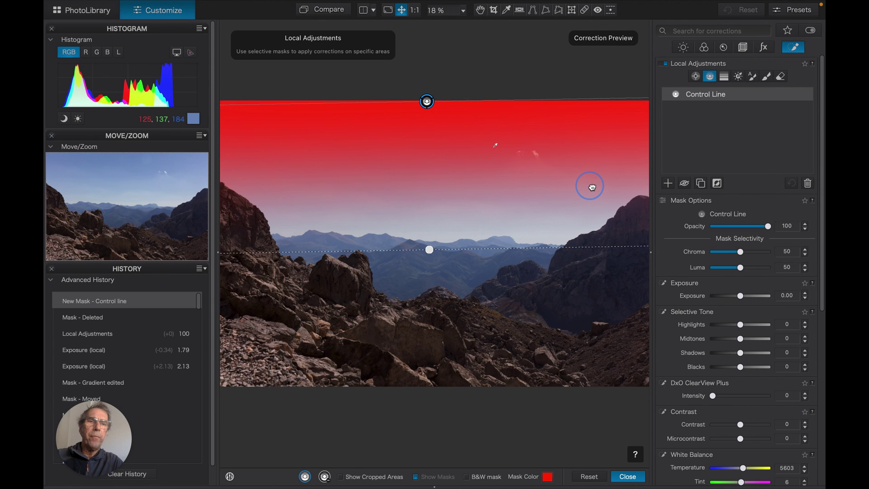
click(621, 209)
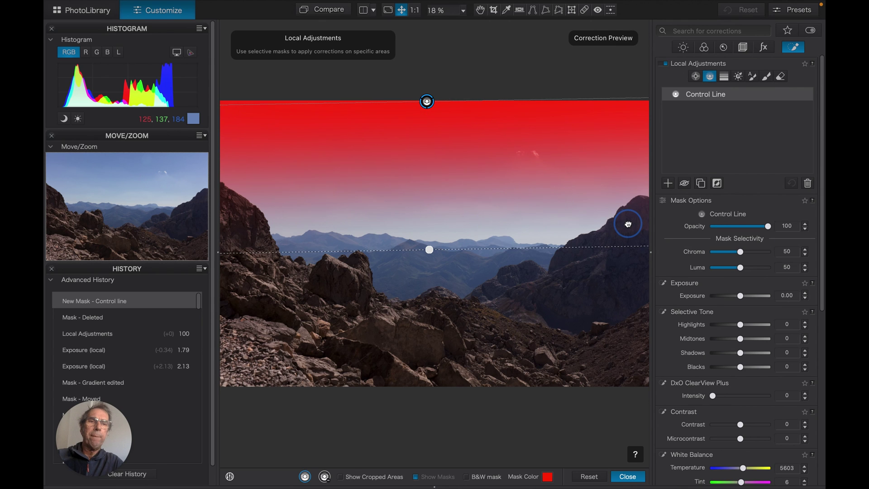
click(628, 222)
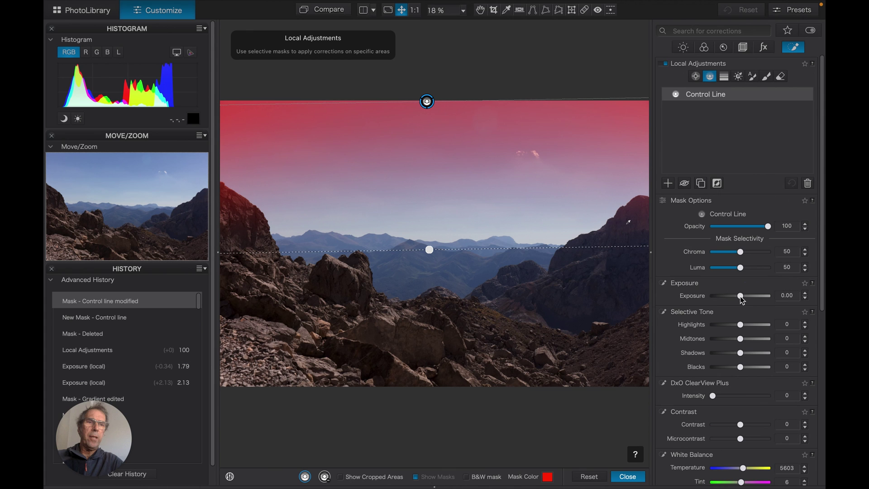
drag(743, 300, 756, 300)
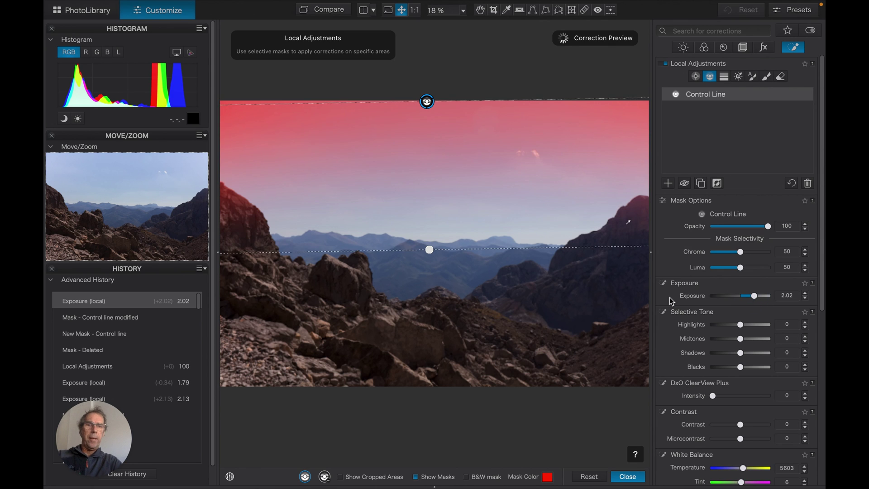
Hide the mask overlay to judge the 2.02 exposure, then show it again.
click(414, 477)
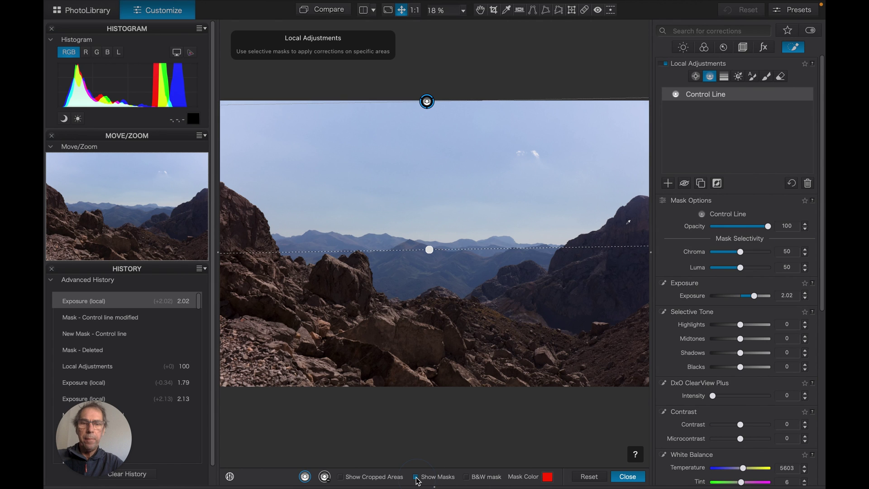
click(416, 477)
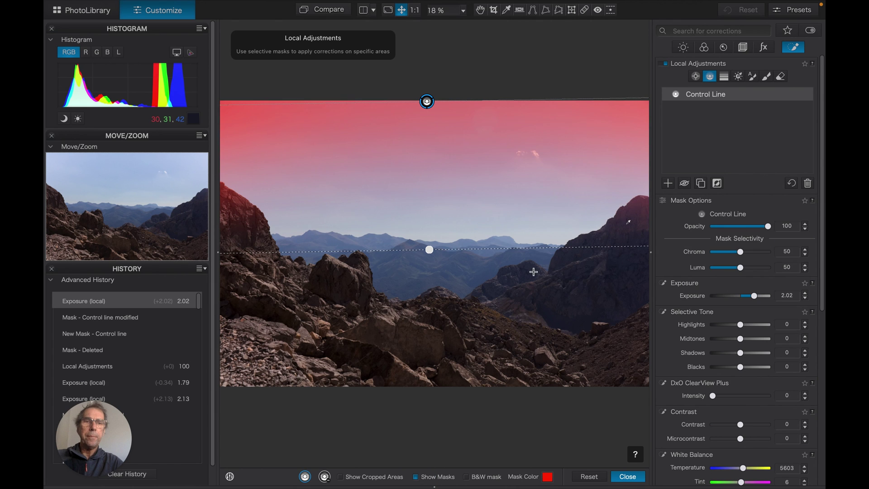
View the mask in black and white, raise Luma selectivity to 100, and lower the control line.
click(468, 478)
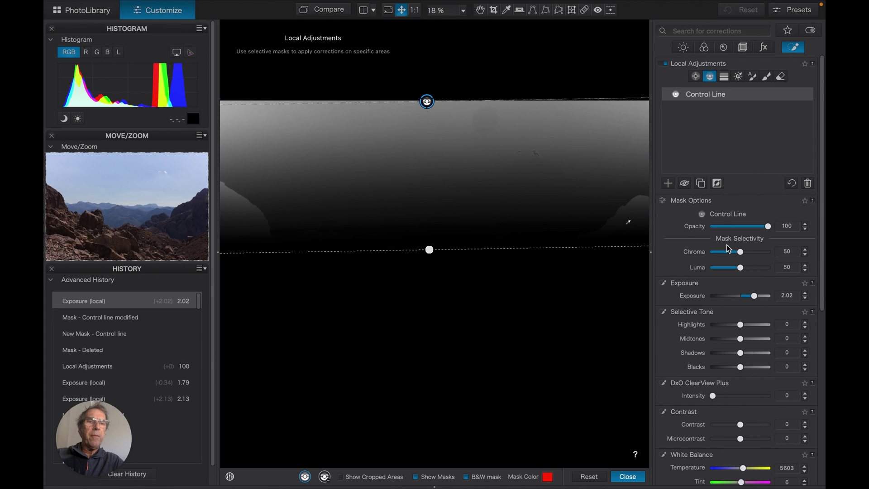
click(740, 268)
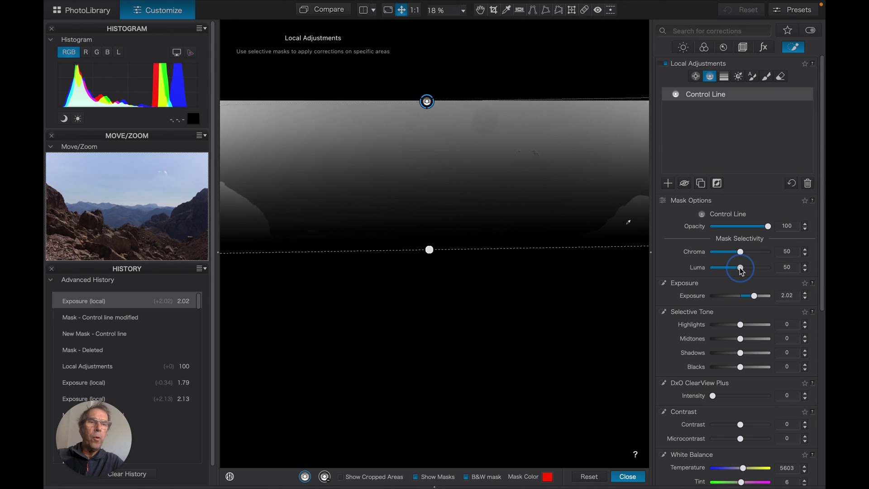
drag(741, 268, 787, 269)
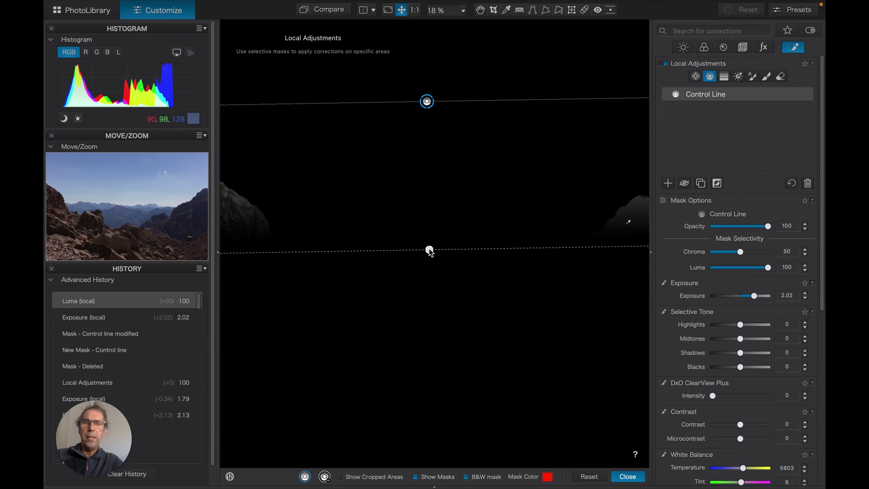
drag(430, 251, 429, 287)
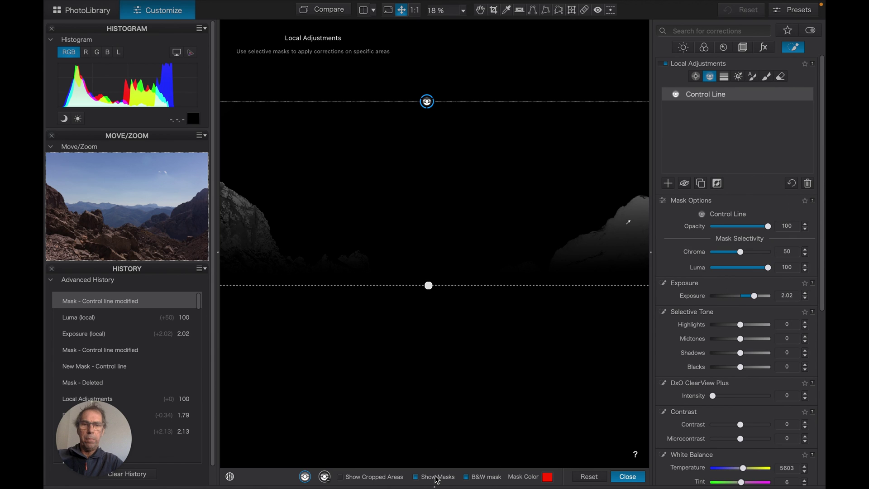
click(415, 477)
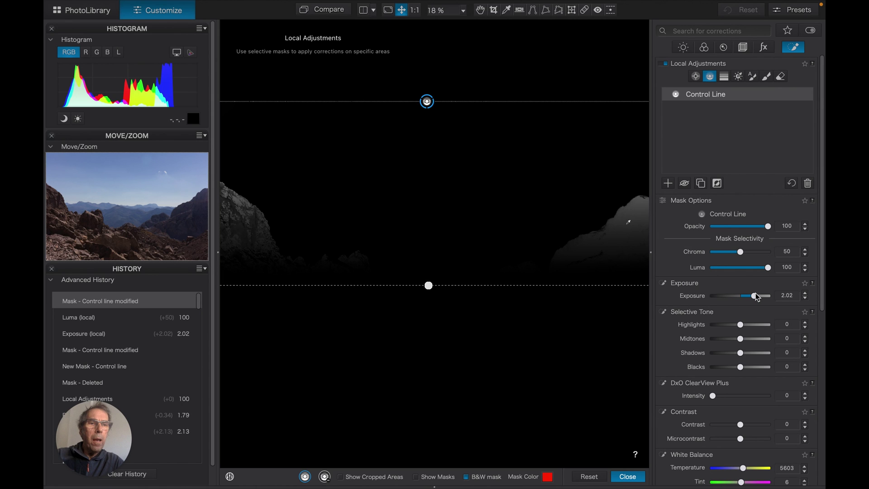
Set the control line's local Exposure to 2.48.
drag(757, 296, 759, 299)
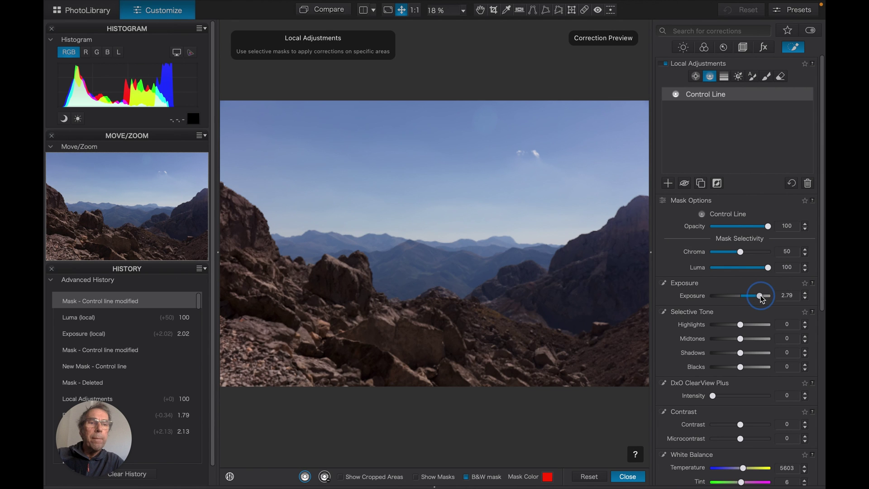
drag(762, 299, 759, 299)
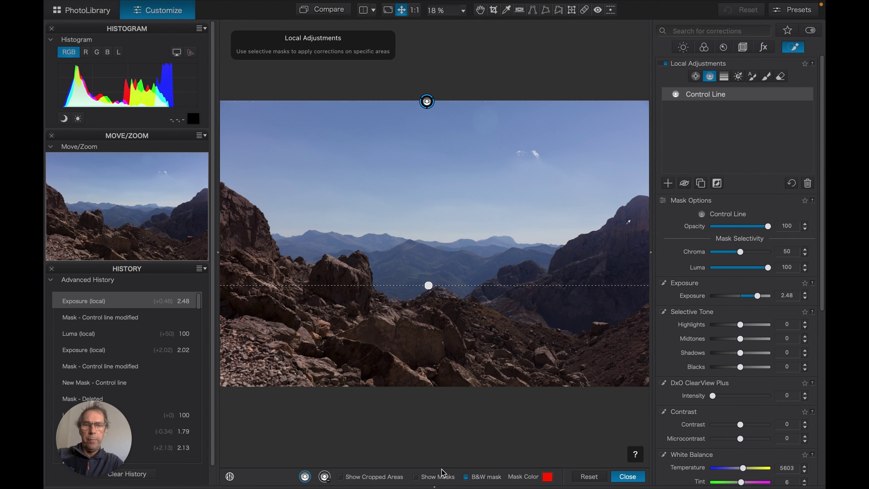
Show the mask, set Luma selectivity to 50 and Chroma to 100, then reposition the sample point.
click(416, 476)
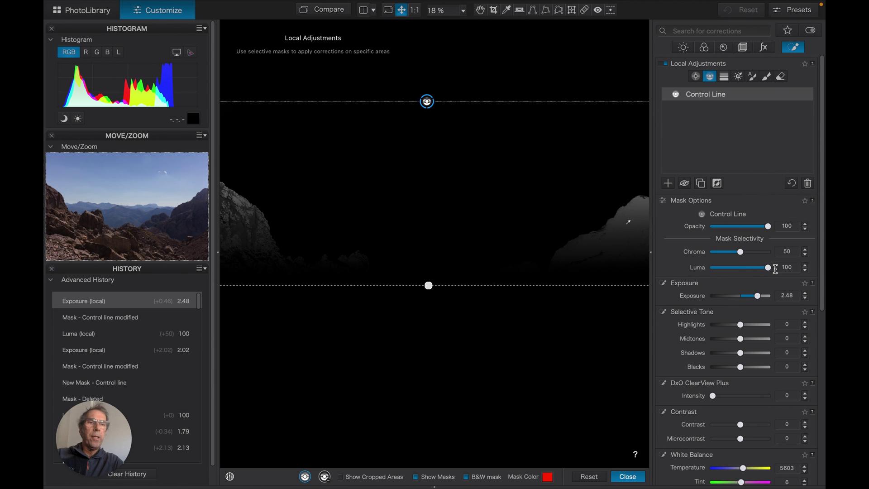
drag(768, 268, 742, 268)
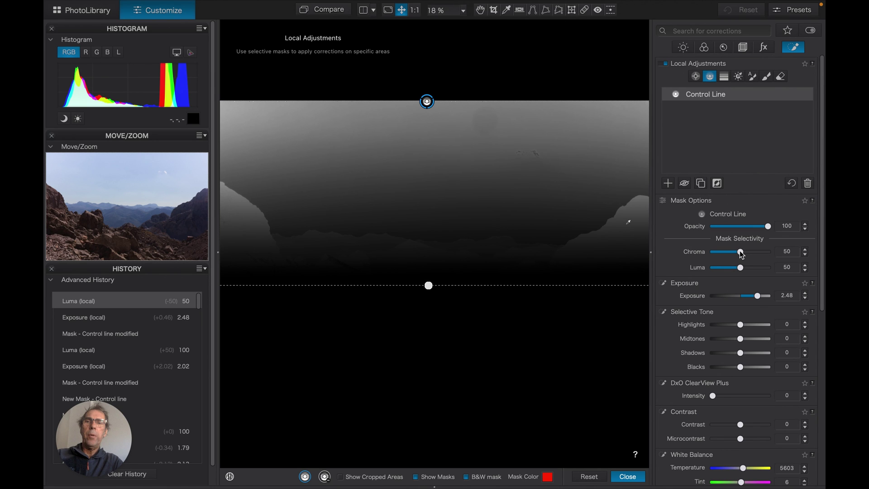
click(741, 253)
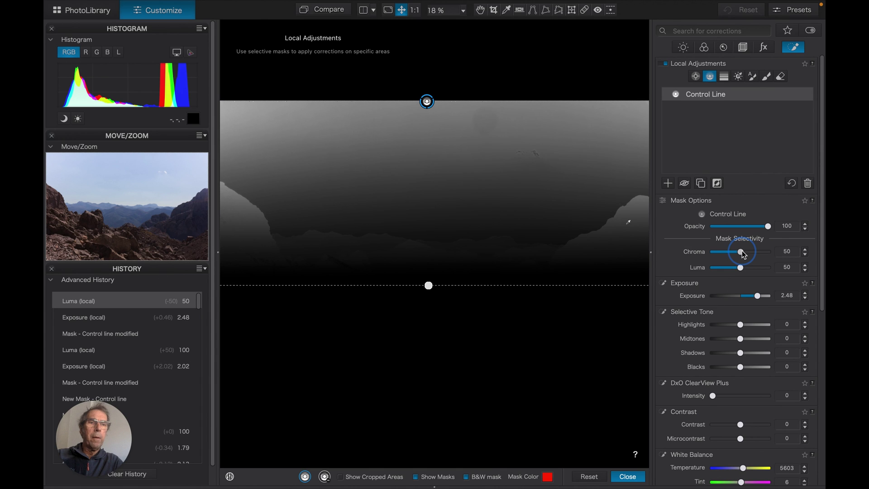
drag(743, 253, 793, 250)
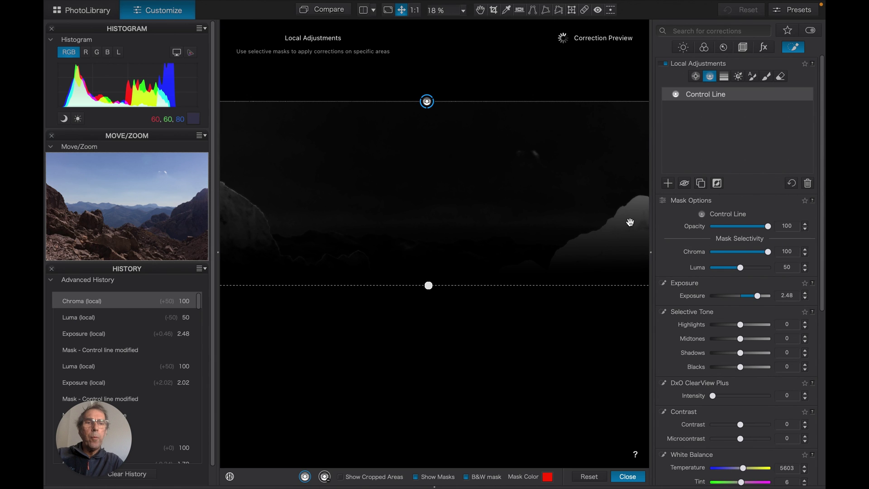
drag(632, 223, 569, 167)
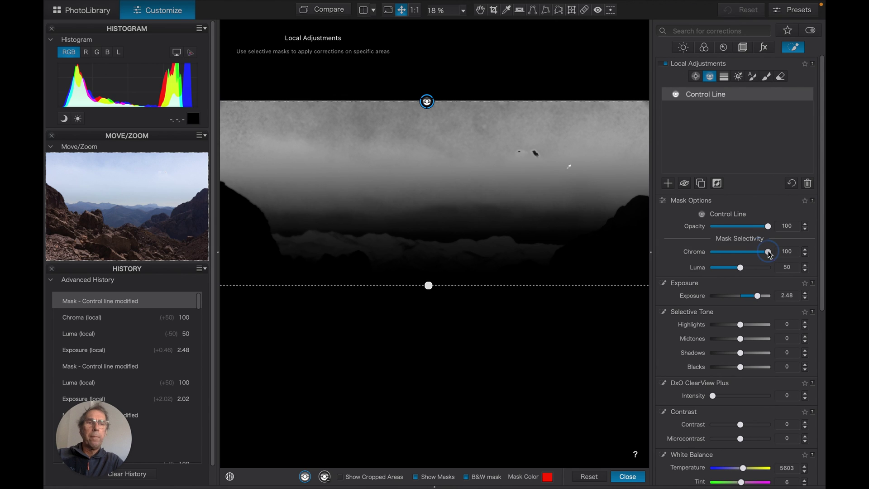
drag(768, 253, 704, 252)
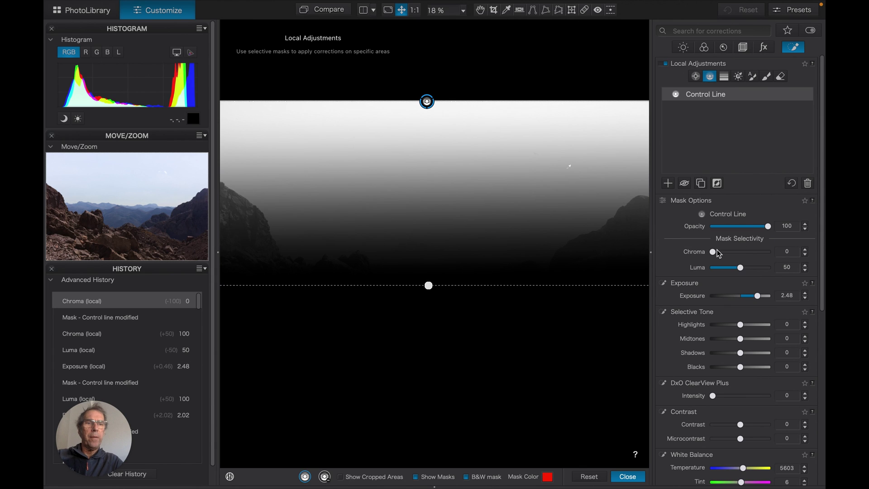
drag(713, 252, 764, 252)
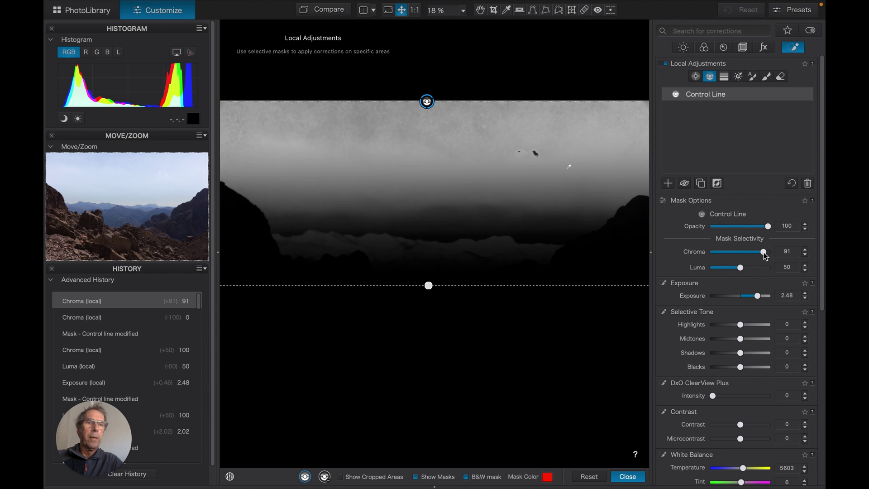
click(802, 249)
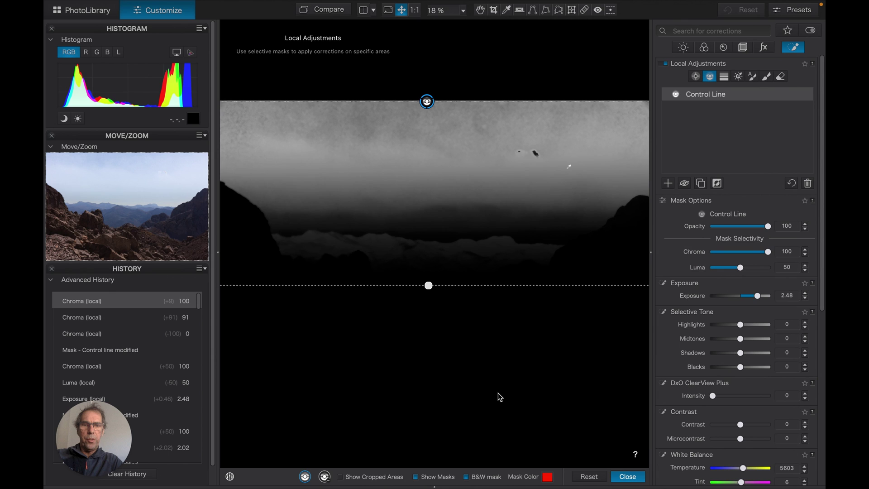
click(415, 476)
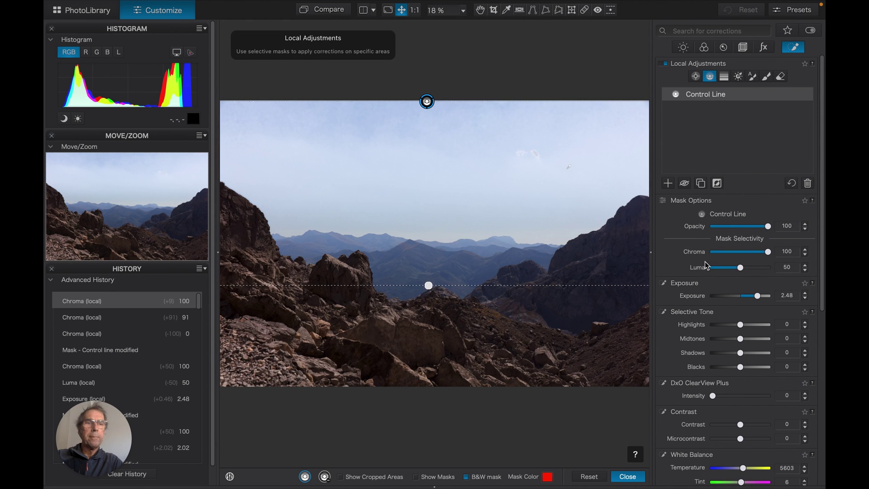
Raise the control line's local exposure to 3.14, then pull it down to -1.22 to darken the sky.
click(758, 297)
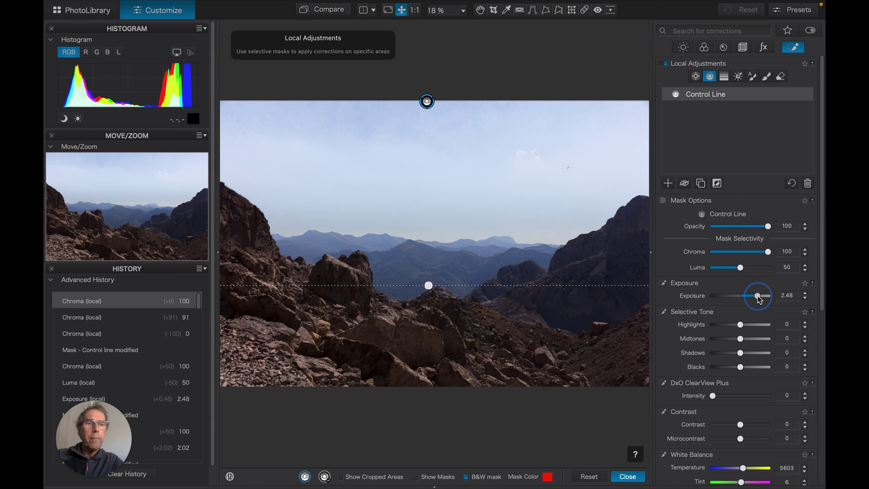
drag(759, 299, 764, 300)
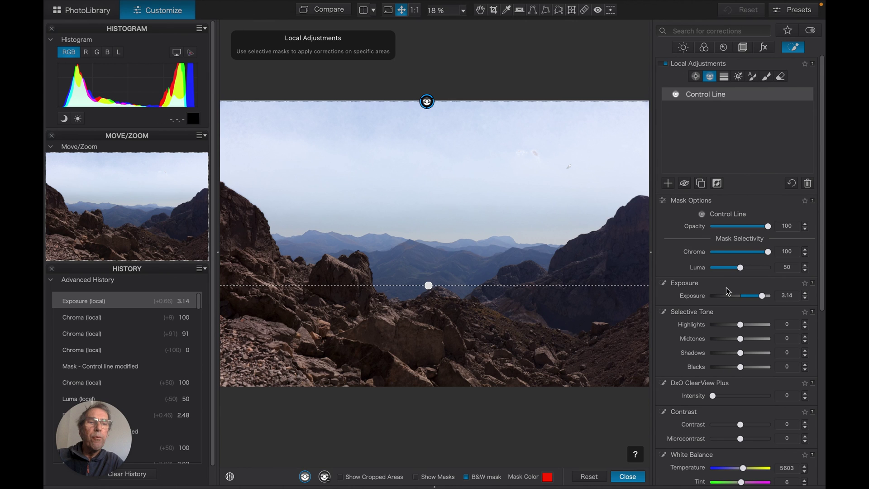
click(763, 296)
drag(763, 298, 749, 297)
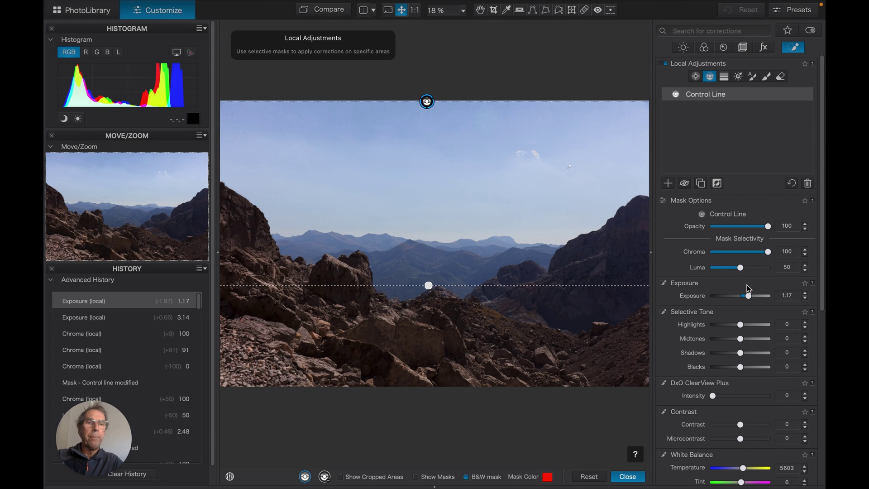
drag(750, 299, 733, 300)
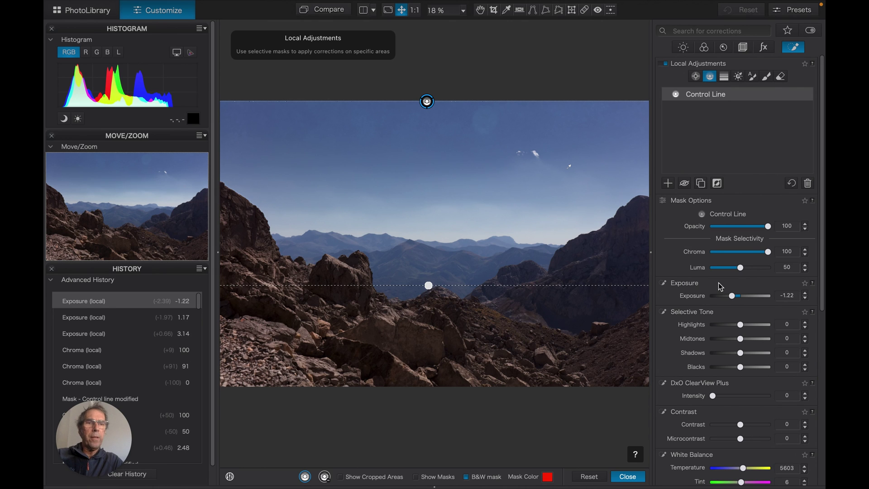
Reset the control line exposure to 0.00, invert the mask with Shift+I, and show it with Shift+M.
double_click(735, 300)
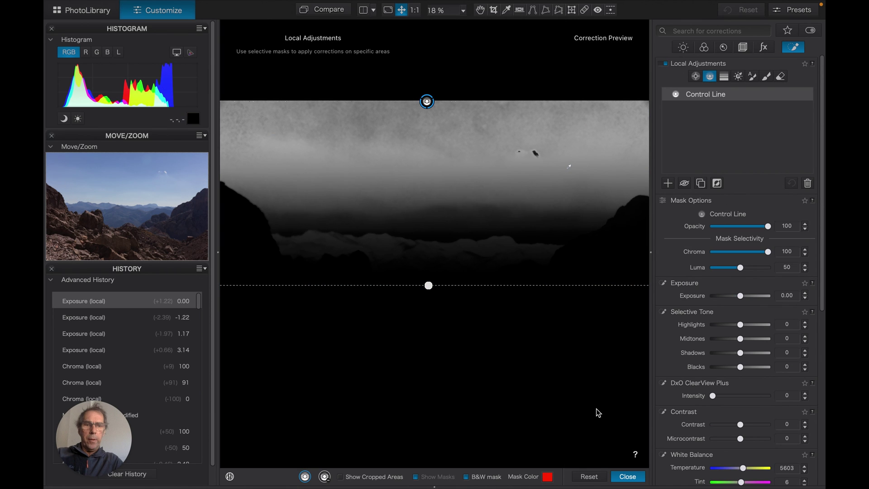
click(636, 455)
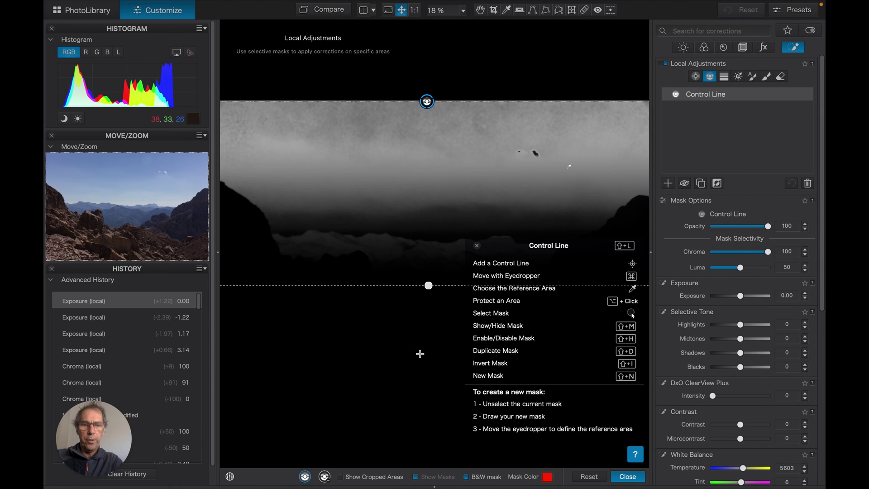
key(shift+i)
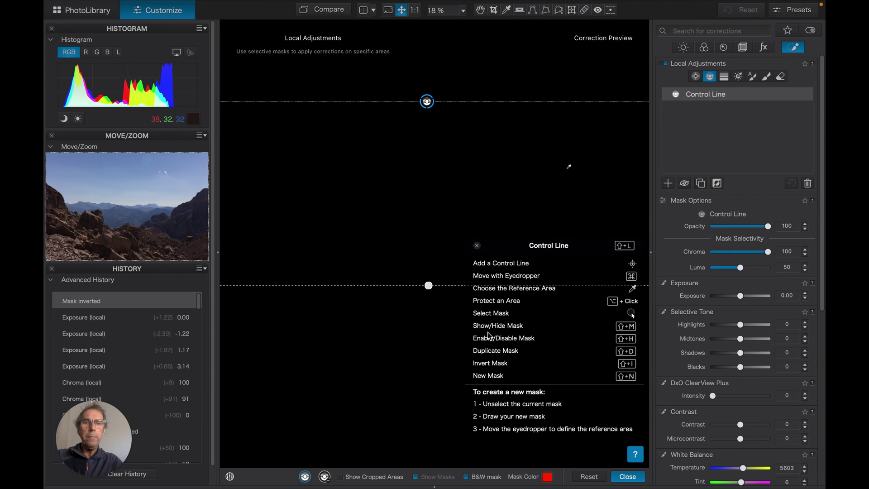
key(shift+m)
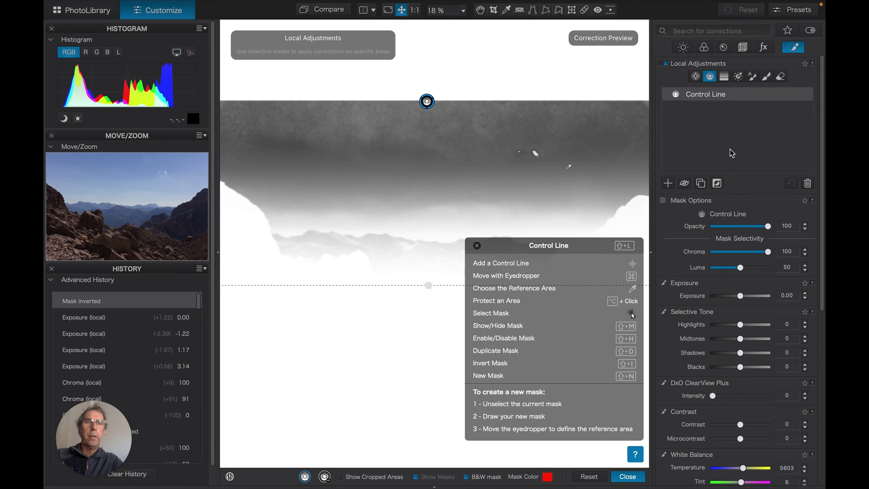
Close the shortcuts help and brighten the inverted mask's local exposure to 1.09.
click(477, 246)
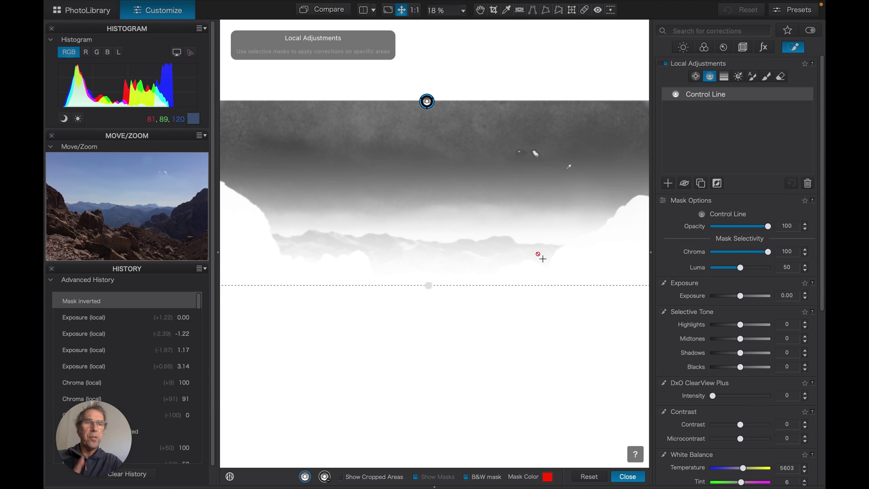
click(741, 296)
drag(741, 298, 749, 298)
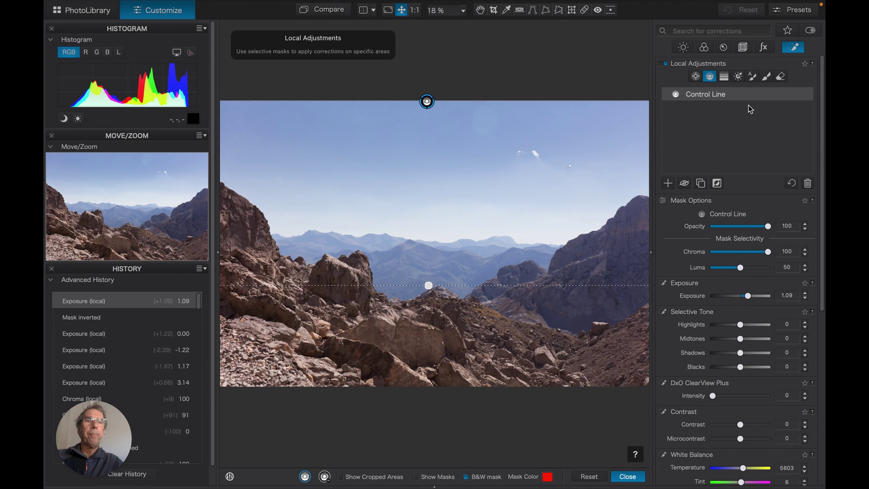
Start a new mask with nothing selected, beginning a control line at the lower-left corner.
mouse_move(736, 100)
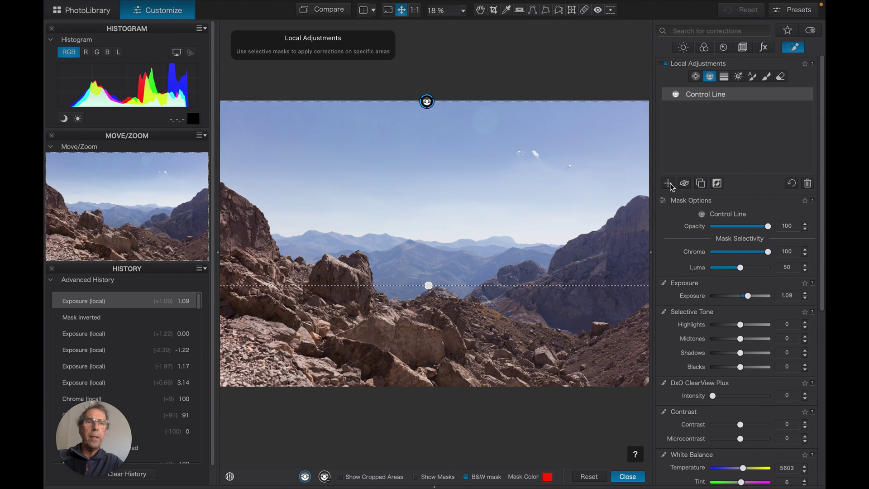
click(669, 183)
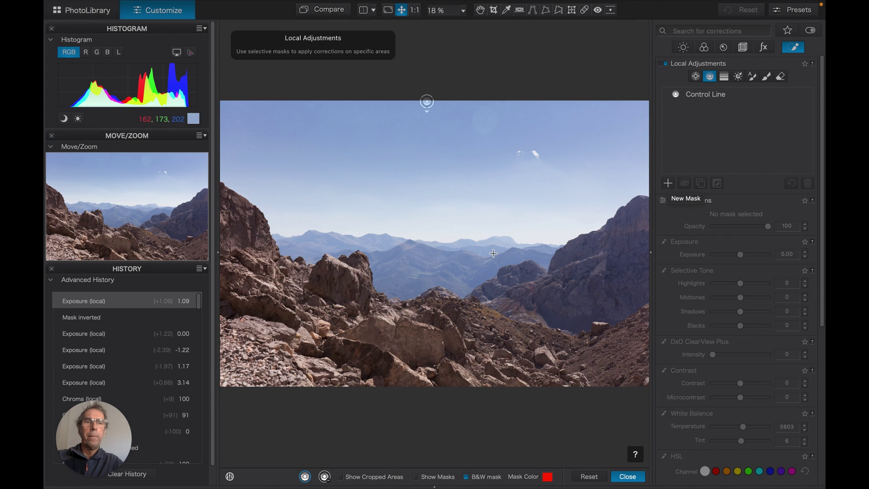
click(223, 386)
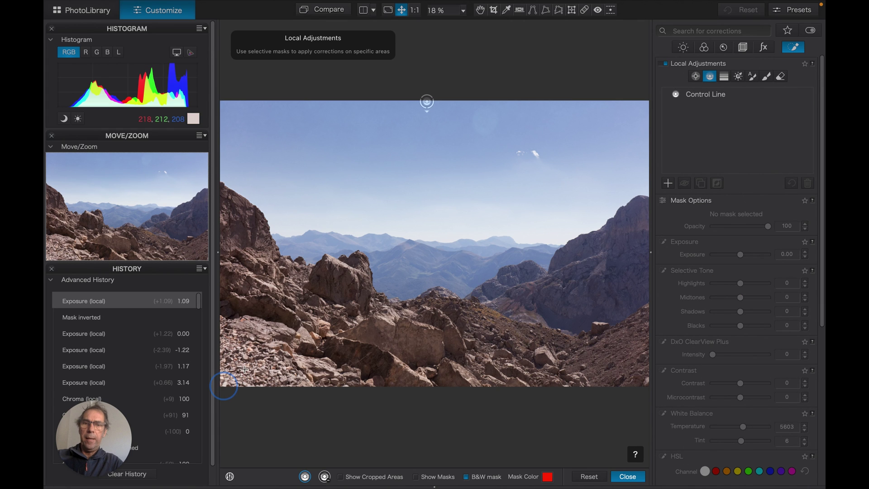
Pull a second control line over the lower-left rocks, view it as a colour overlay, and darken it.
drag(245, 370, 292, 297)
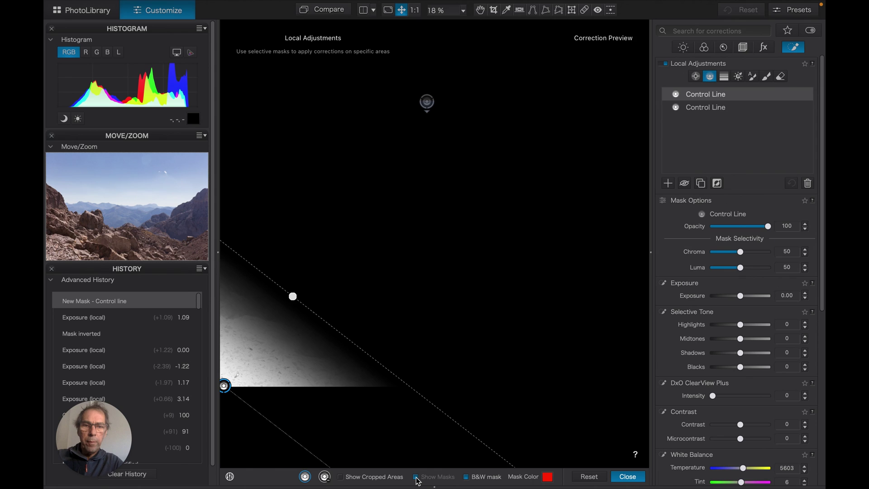
click(467, 477)
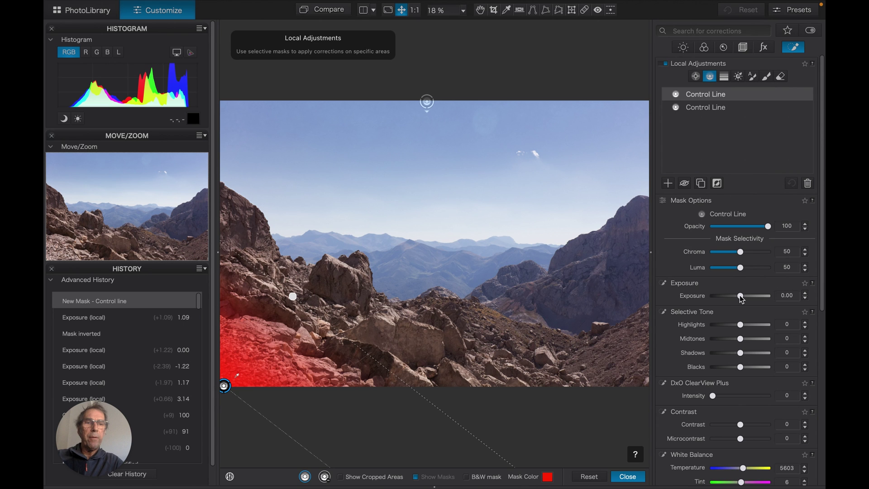
drag(741, 299, 727, 297)
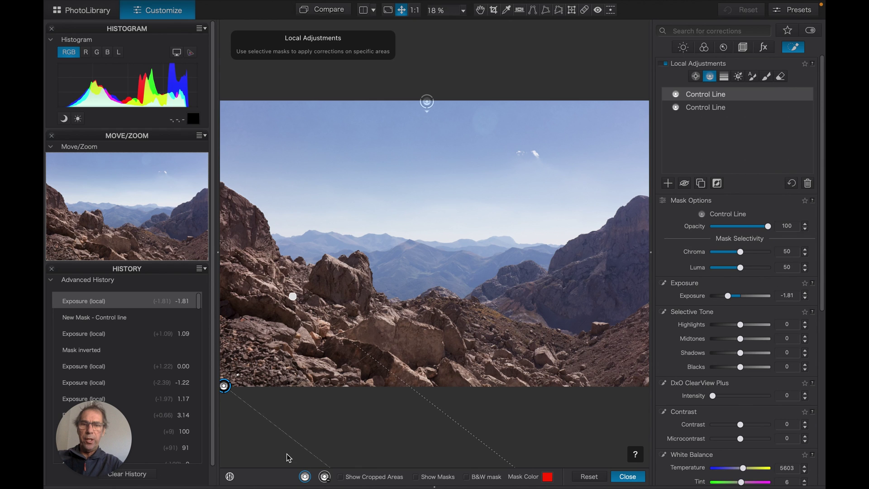
Choose the negative control line option.
click(324, 479)
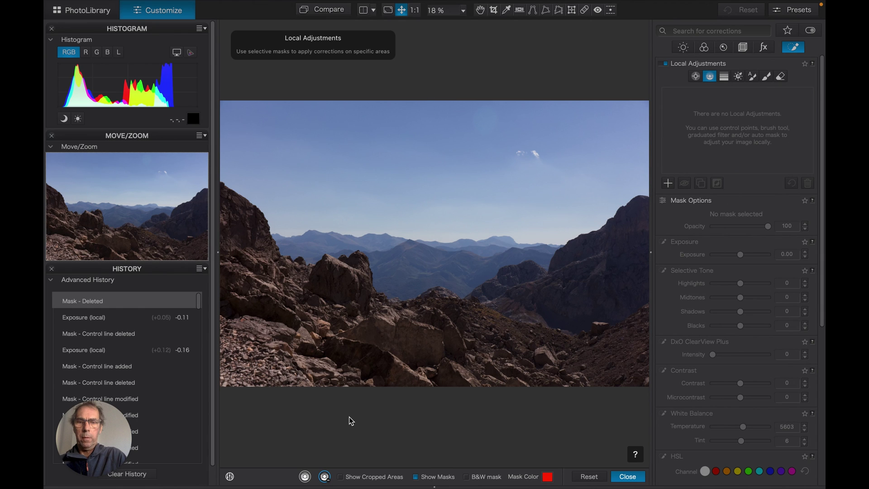
Switch back to ordinary control lines and place a new mask from the sky top to the bottom edge.
click(304, 476)
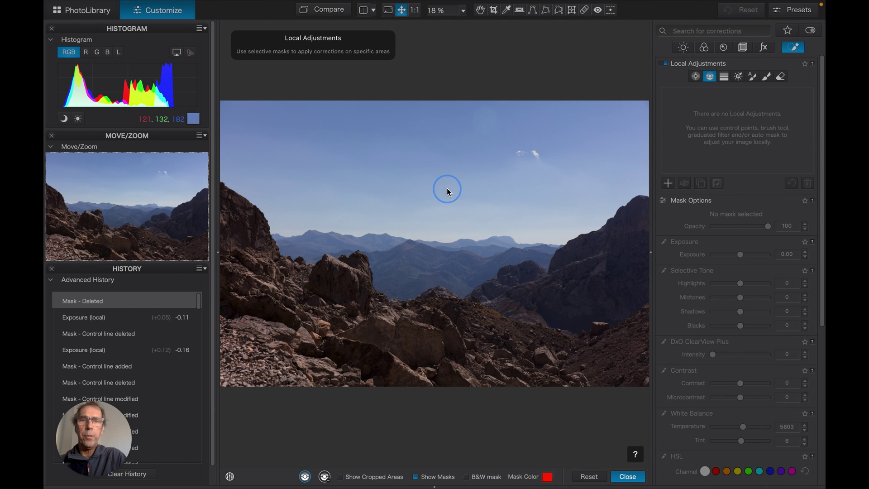
drag(447, 188, 442, 390)
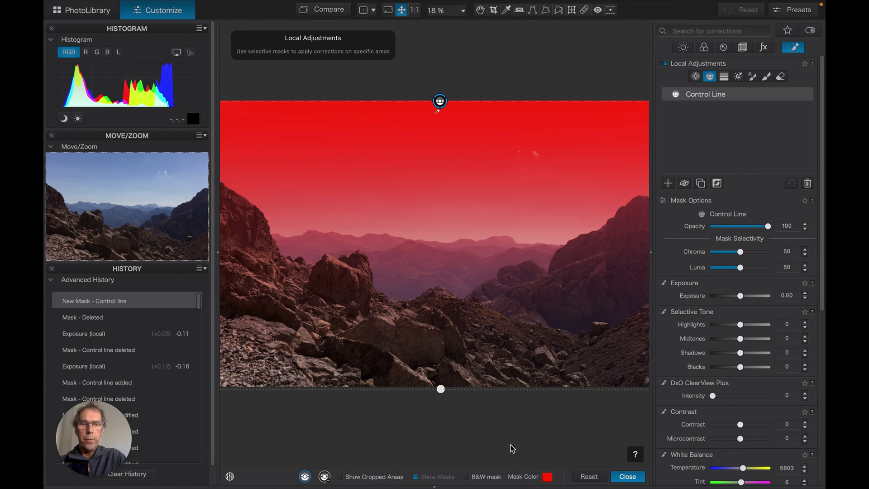
Show the new mask in black and white and drop its Chroma selectivity to 0.
click(468, 477)
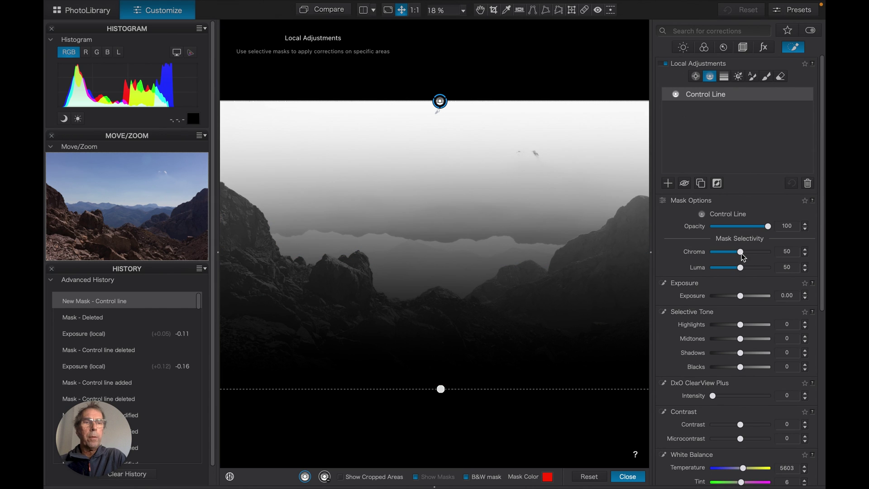
drag(742, 256, 723, 257)
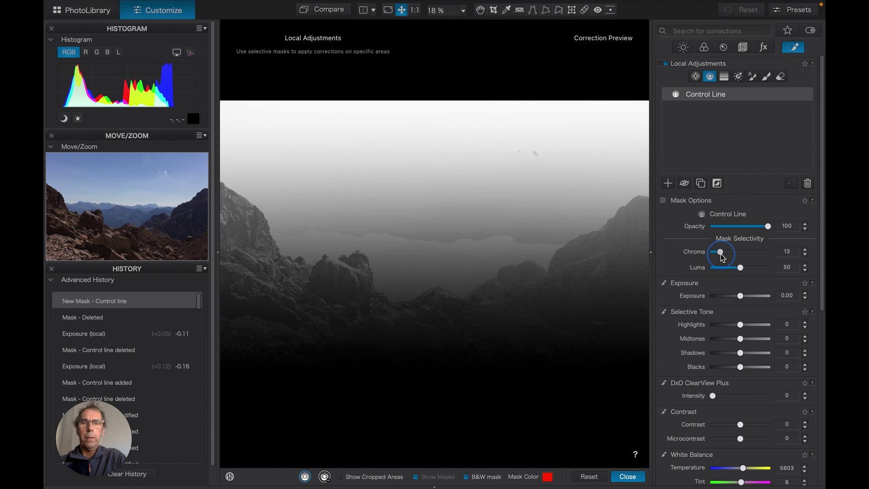
drag(722, 257, 704, 261)
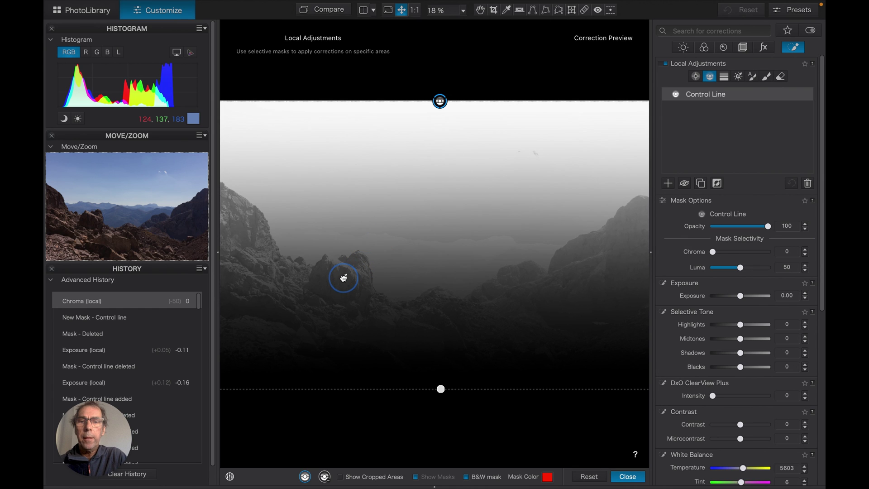
Resample the reference tone from the middle-left rocks and extend the gradient end below the photo.
click(343, 277)
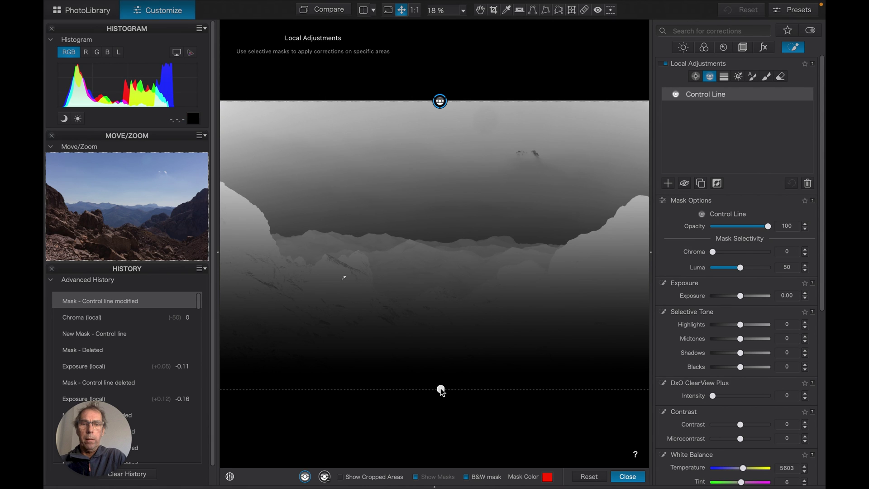
drag(441, 389, 437, 408)
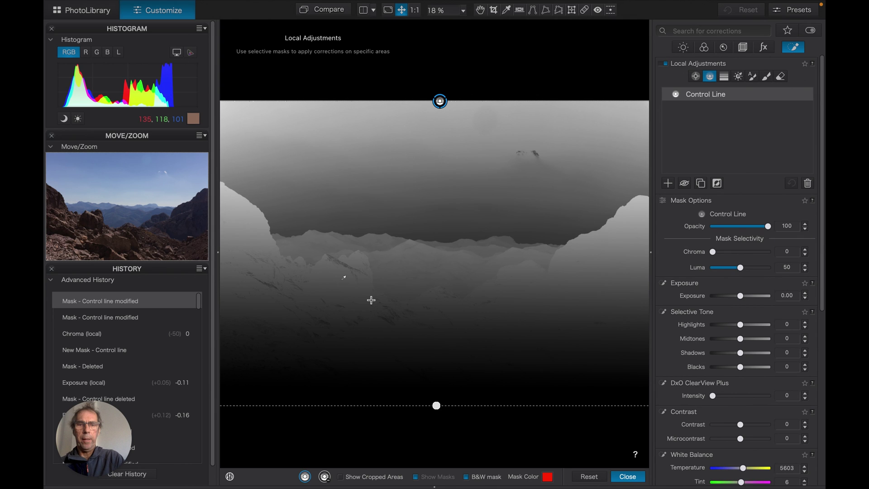
Add a negative control line from the bottom-left, angled to protect the left side, and show the red overlay.
click(324, 478)
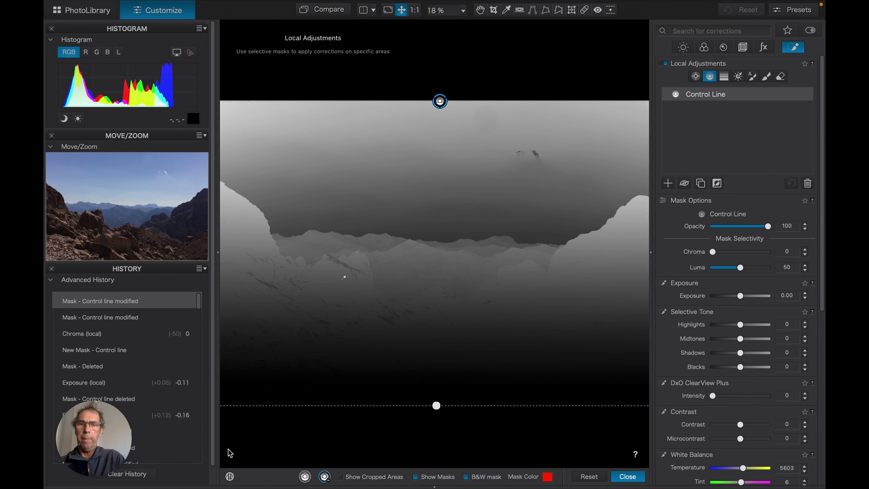
drag(230, 453, 297, 363)
drag(349, 357, 327, 428)
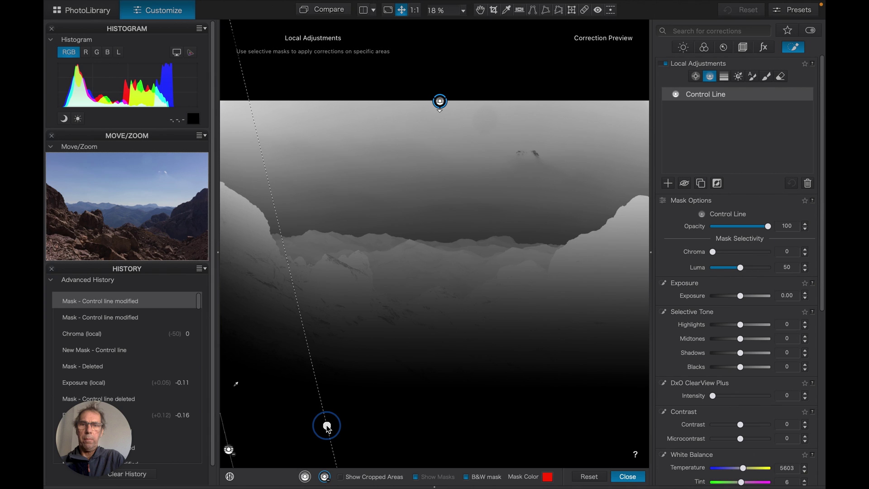
drag(326, 425, 353, 431)
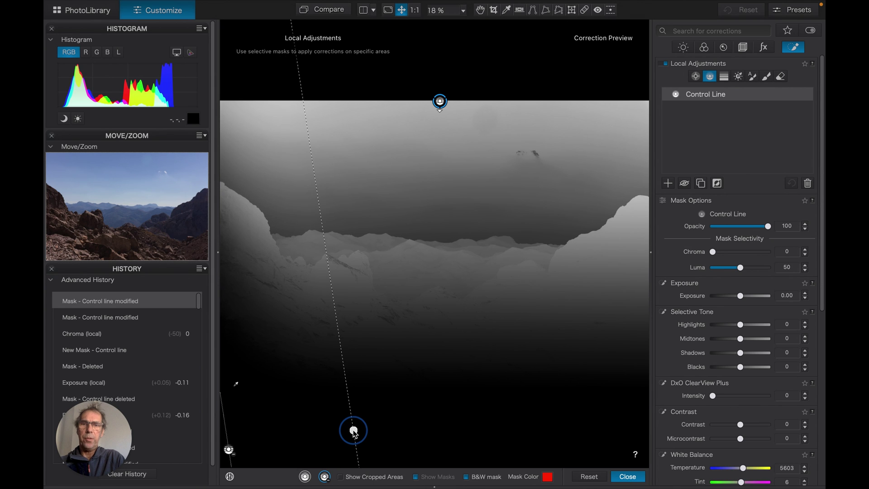
drag(355, 433, 360, 446)
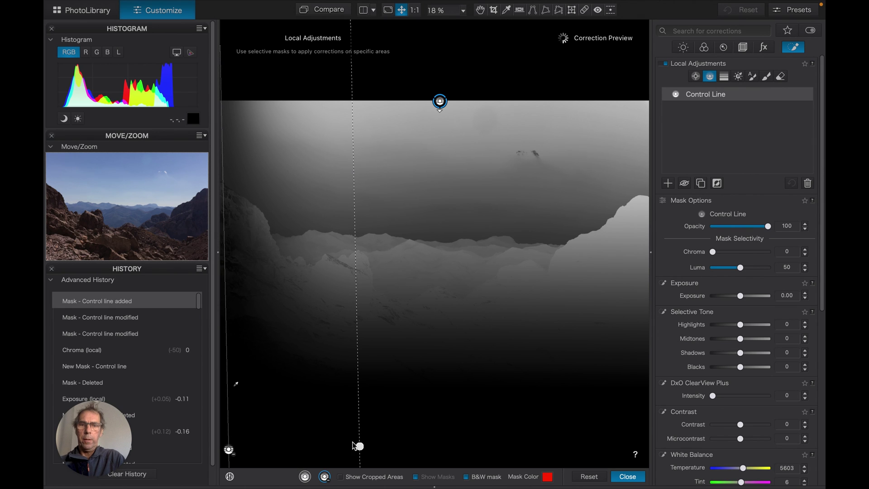
drag(360, 448, 359, 432)
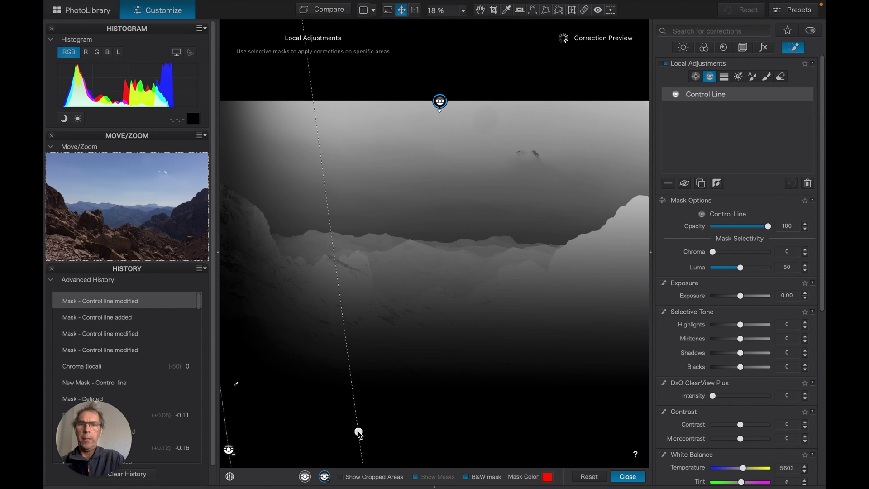
mouse_move(216, 487)
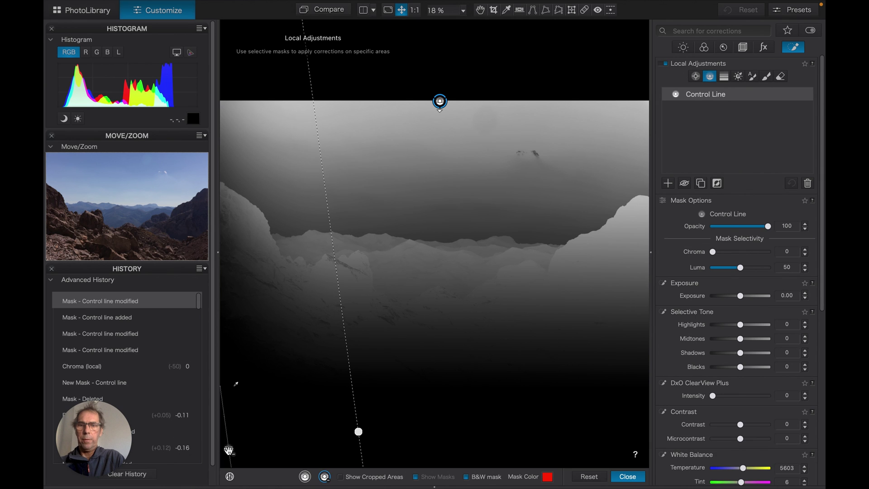
drag(228, 450, 260, 444)
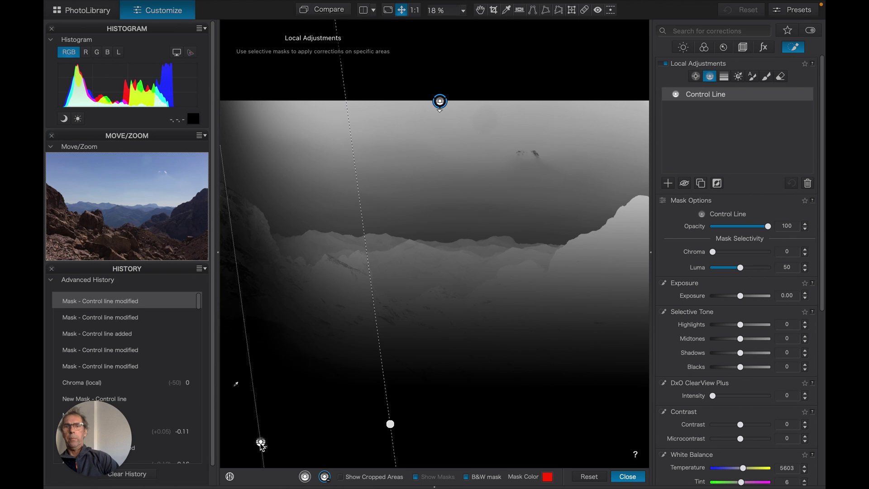
click(416, 477)
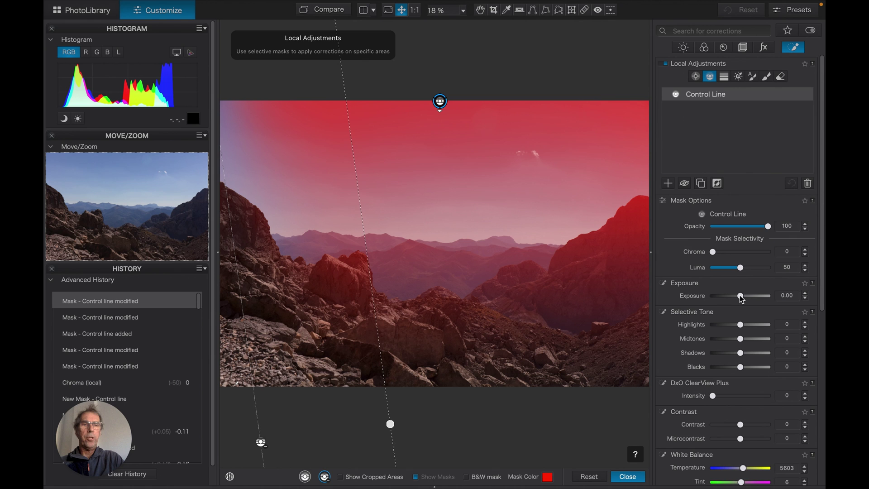
With the overlay hidden, try several local exposure values on the masked sky, settling at 1.62.
drag(742, 299, 756, 298)
drag(757, 299, 760, 299)
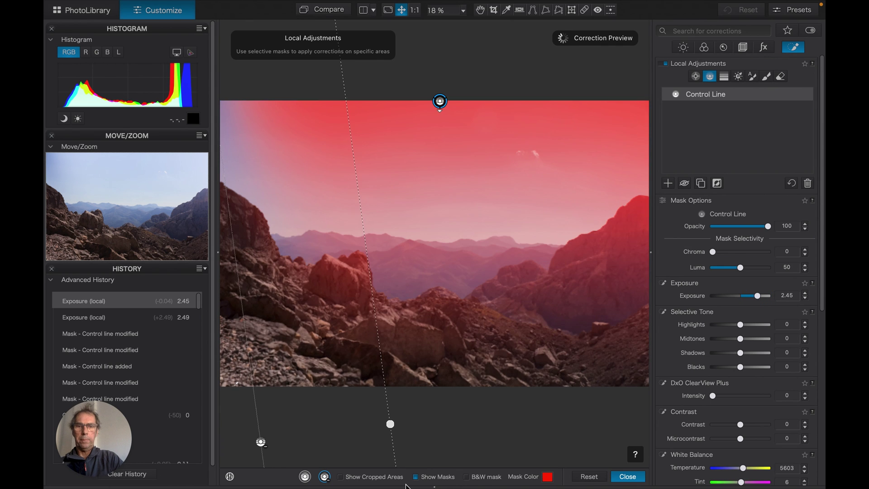
click(416, 477)
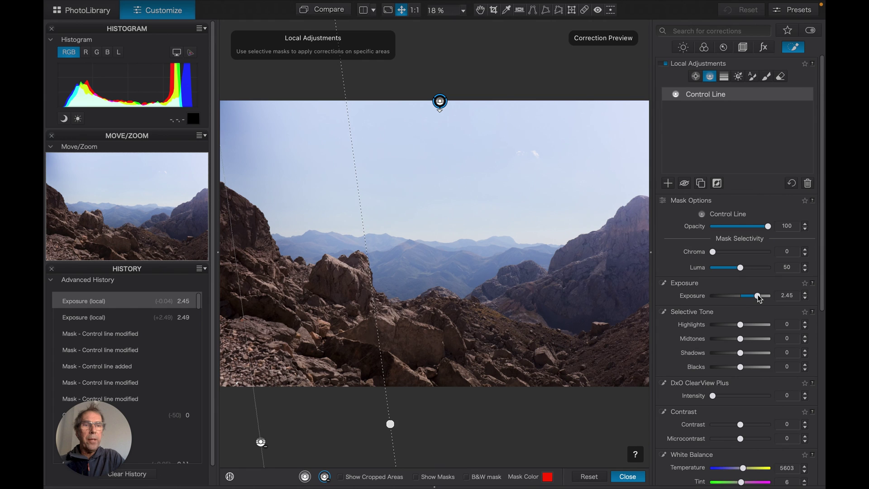
click(759, 299)
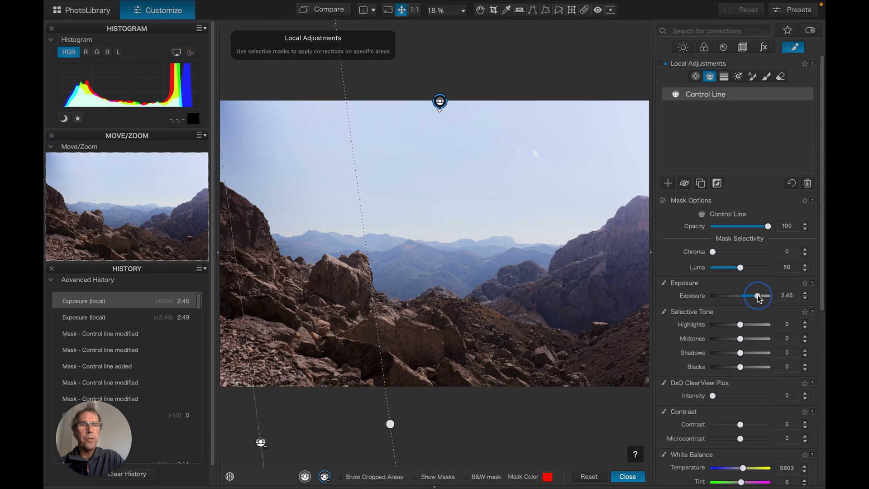
drag(759, 298, 735, 299)
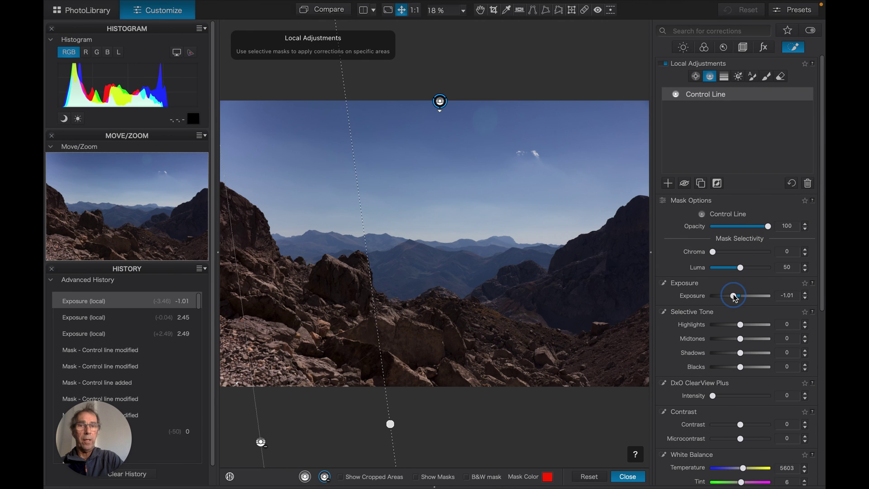
click(739, 296)
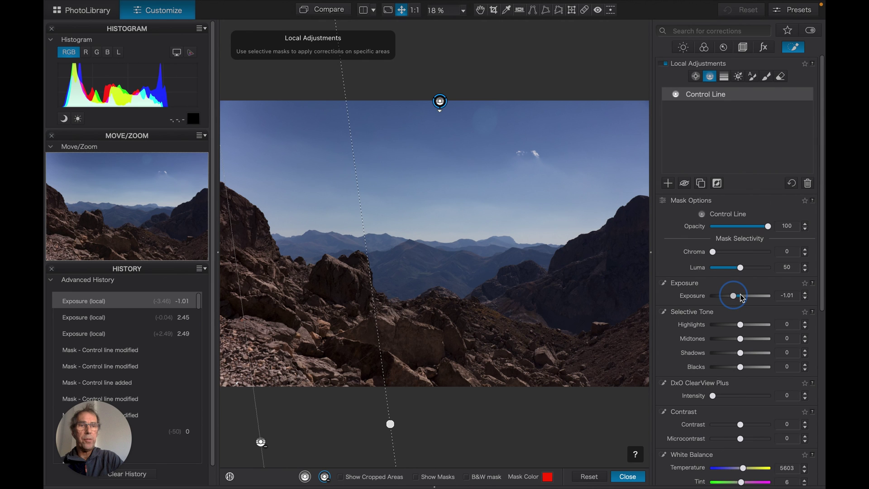
drag(742, 298, 753, 296)
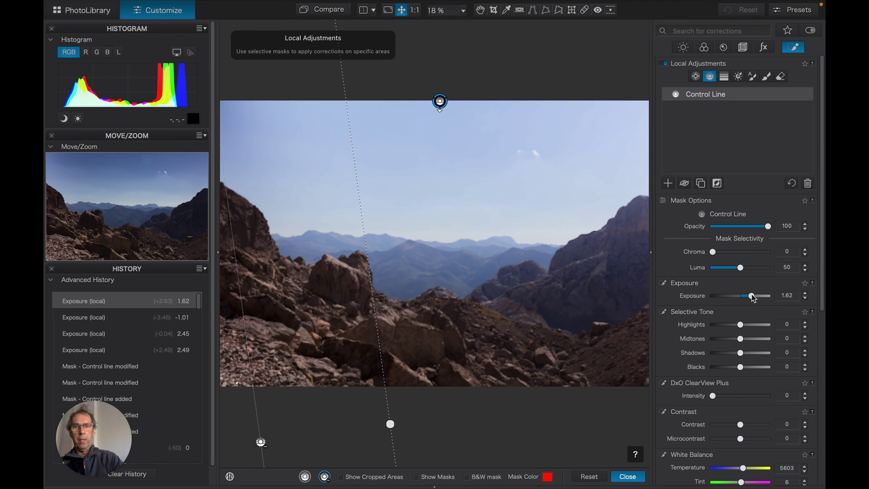